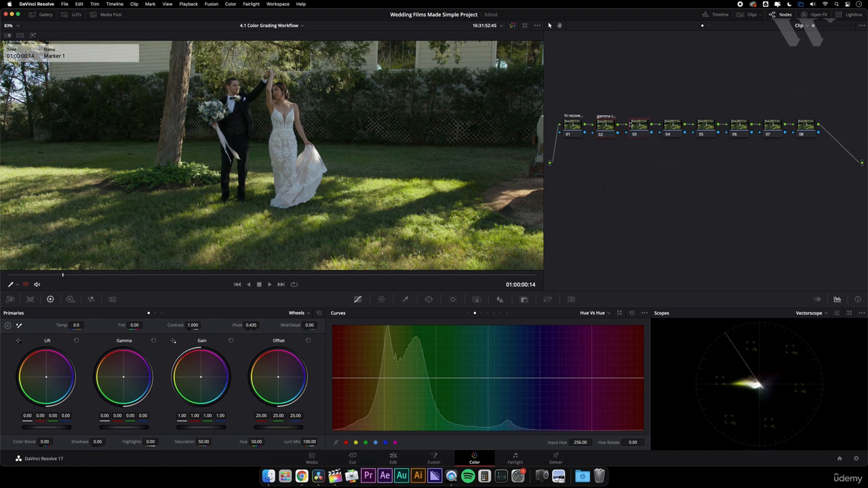
Step: Label nodes 03, 04 and 05 as balance, saturation and exposure
type("ce")
key("Return")
key("Return")
left_click(698, 121)
type("exposure")
key("Return")
Step: Label nodes 06, 07 and 08 as hsl, fpe and global adj
left_click(740, 125)
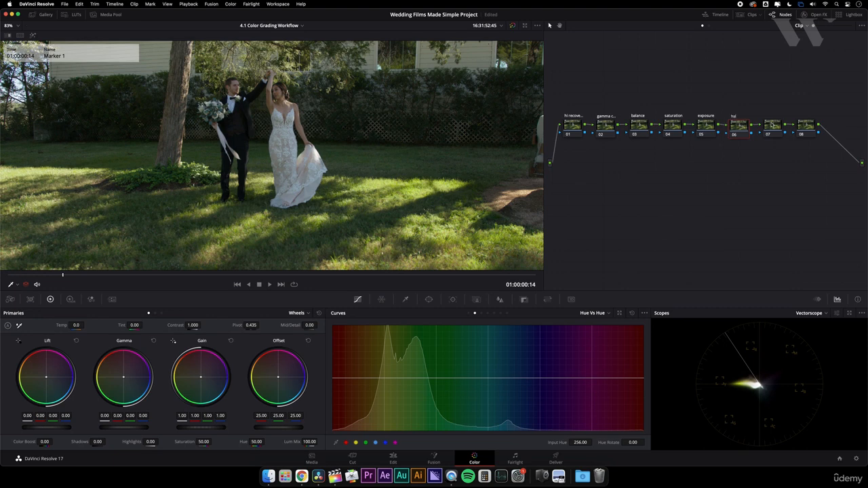
left_click(771, 125)
left_click(809, 124)
key("Return")
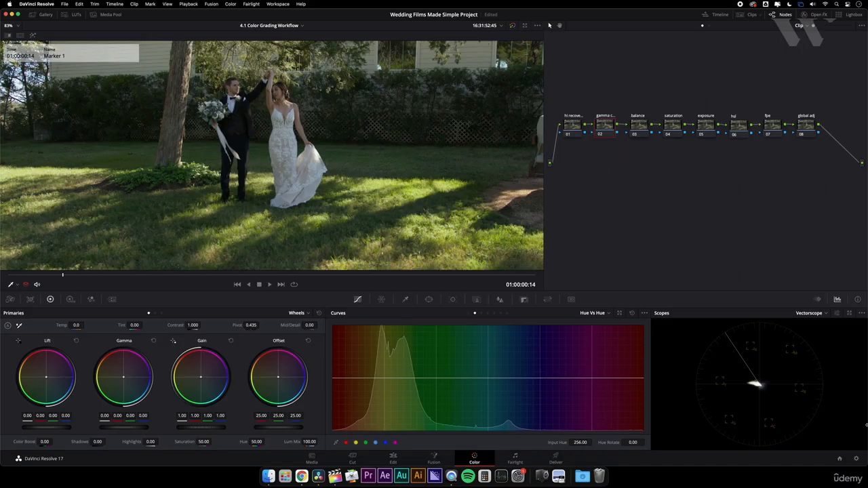
Step: Set the project's color science to DaVinci YRGB in the color management settings and save them
left_click(856, 459)
left_click(453, 94)
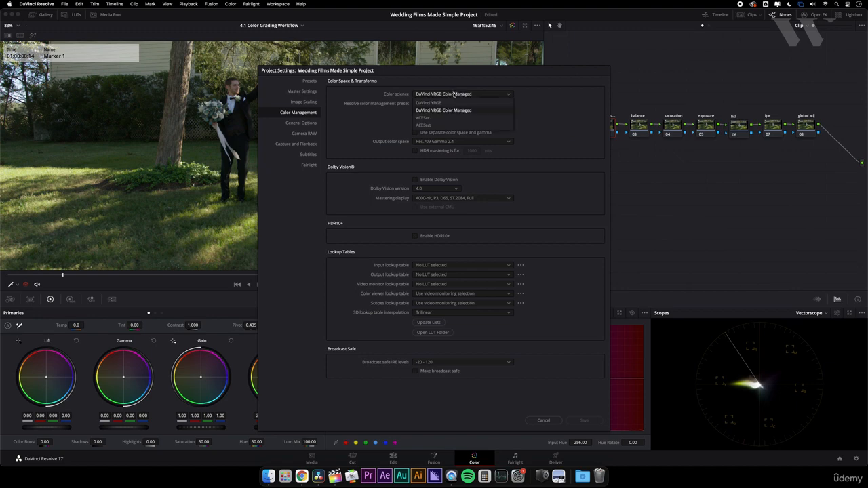
left_click(461, 97)
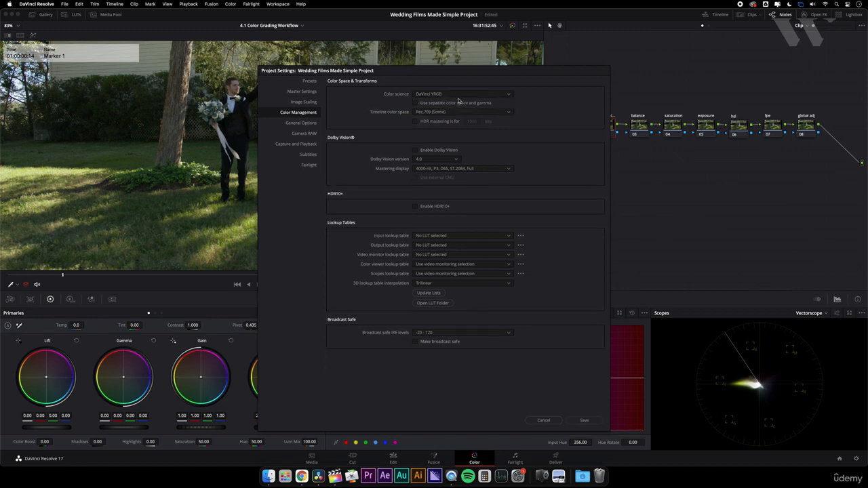
left_click(584, 420)
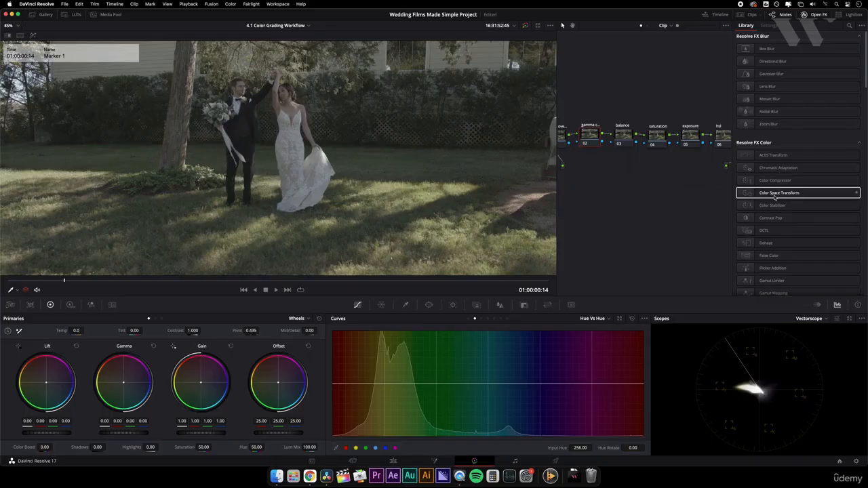
Step: Apply Color Space Transform to node 02 with input color space Blackmagic Design Pocket 4K Film Gen 4 and input gamma Blackmagic Design 4K Film
left_click_drag(779, 192, 592, 139)
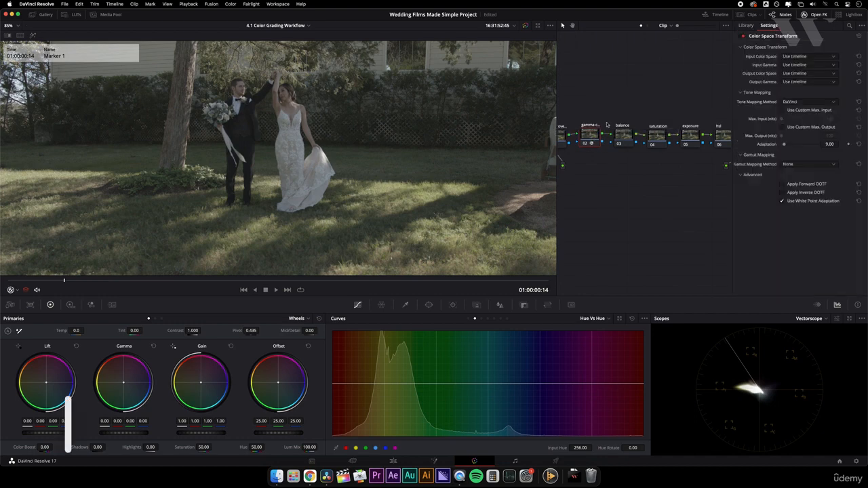
left_click(807, 57)
scroll(811, 95, "down", 4)
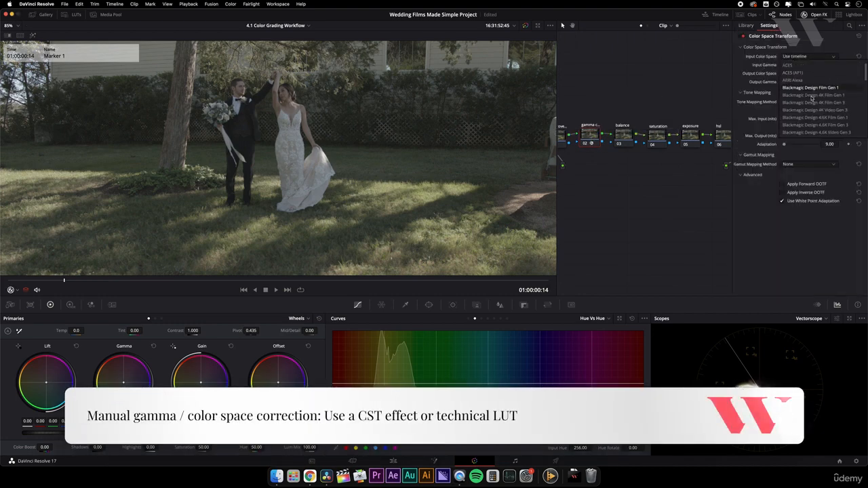
scroll(817, 109, "up", 1)
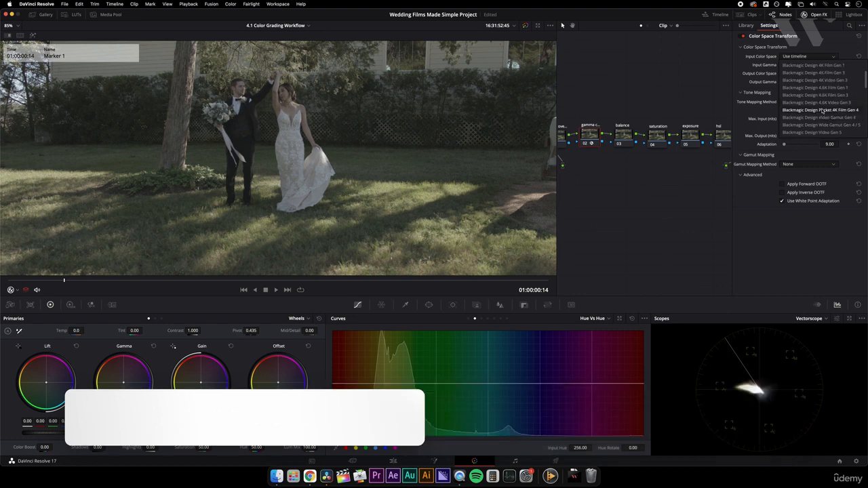
left_click(824, 110)
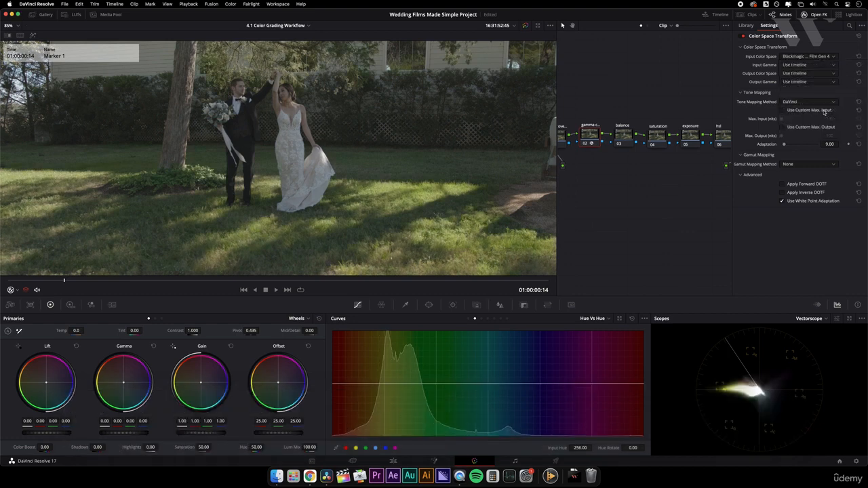
left_click(812, 65)
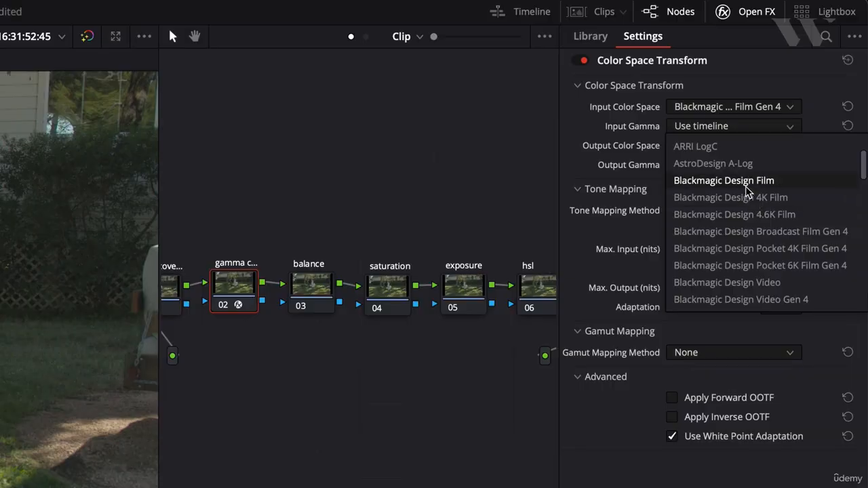
left_click(816, 90)
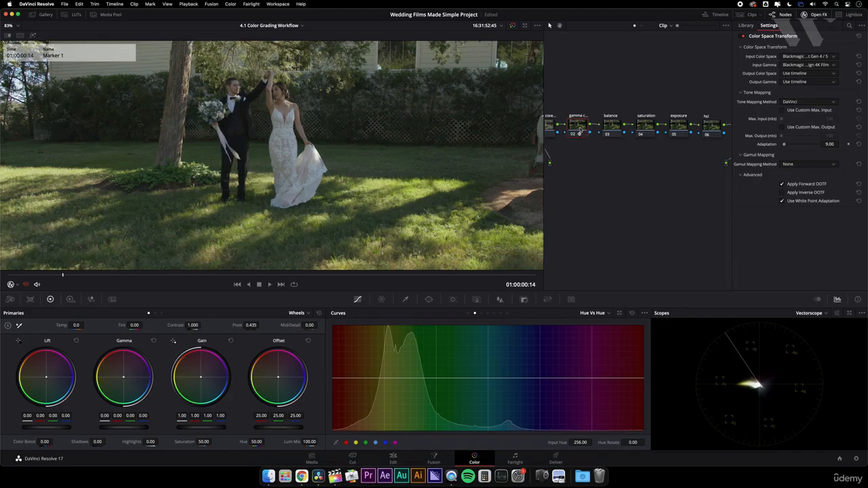
Step: Remove the Color Space Transform from node 02 and set the project's color science to DaVinci YRGB Color Managed
right_click(579, 128)
left_click(587, 133)
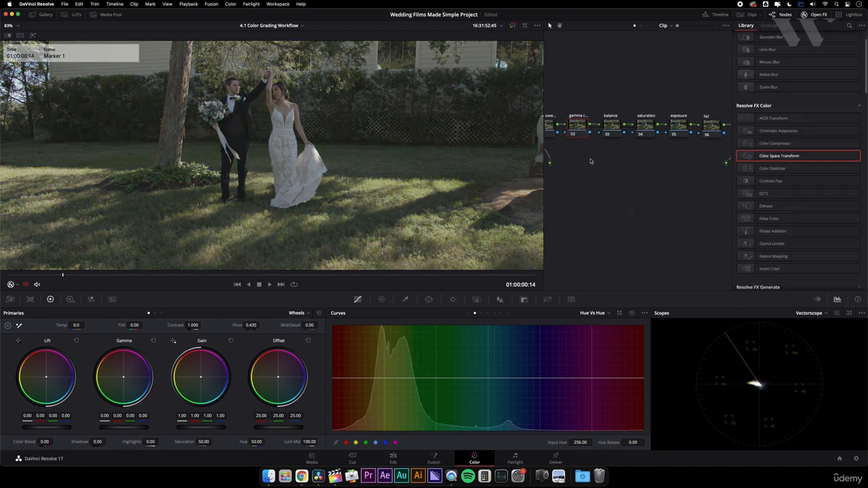
left_click(856, 458)
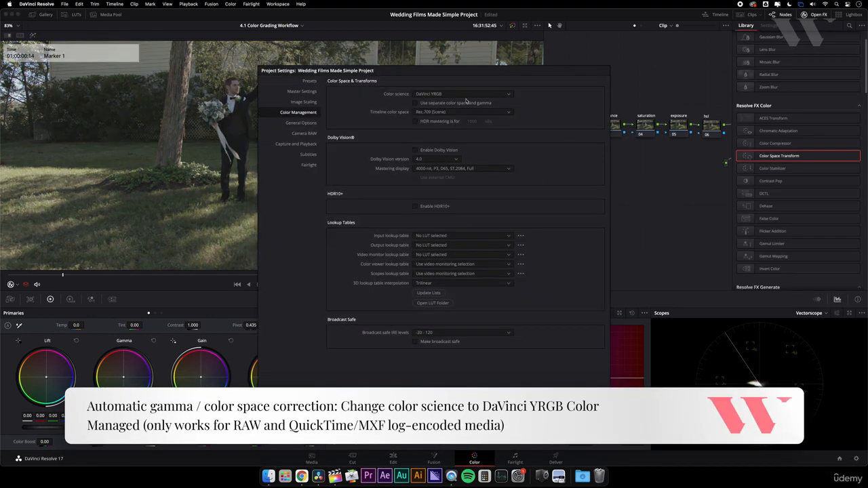
left_click(465, 95)
left_click(467, 109)
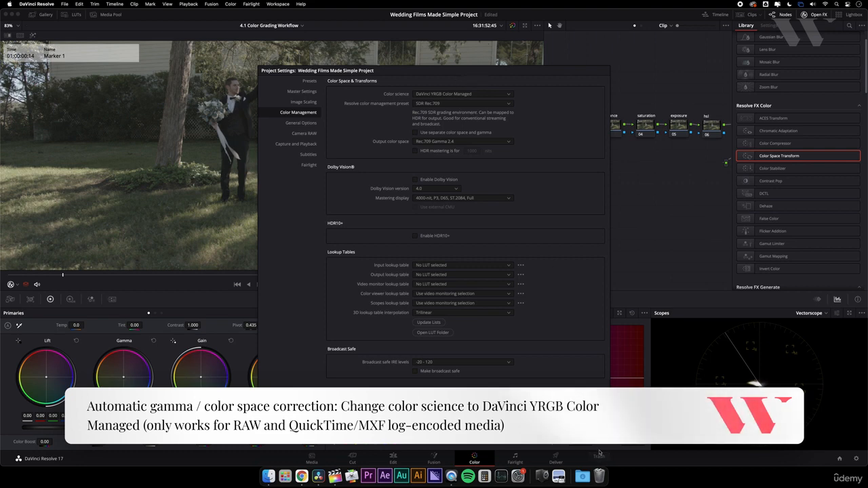
left_click(599, 453)
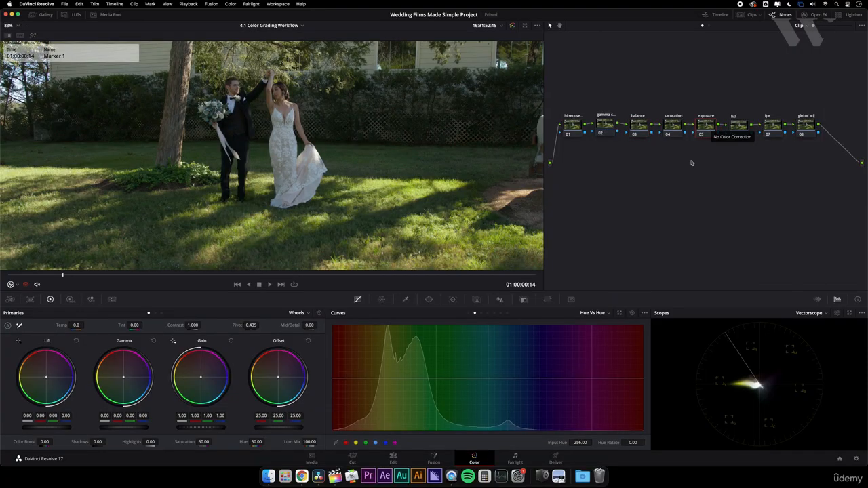
Step: Open the scopes in a floating window showing vectorscope and waveform side by side, then enlarge and reposition it below the node graph
left_click(849, 314)
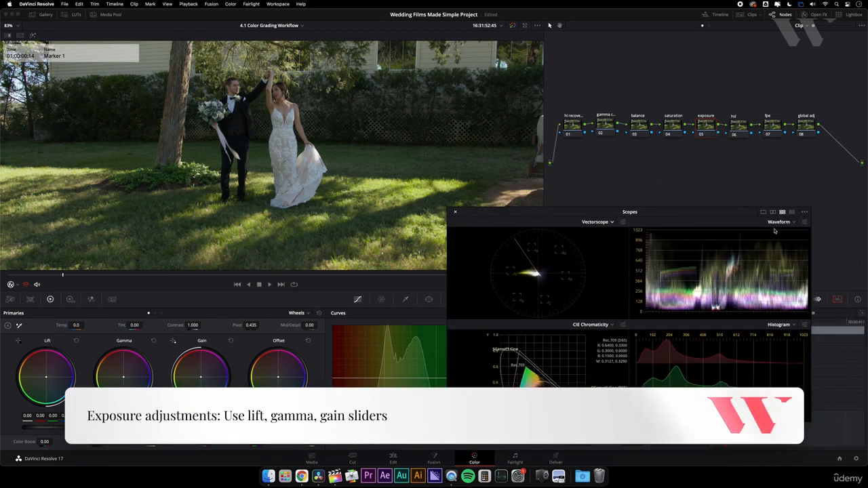
left_click(772, 212)
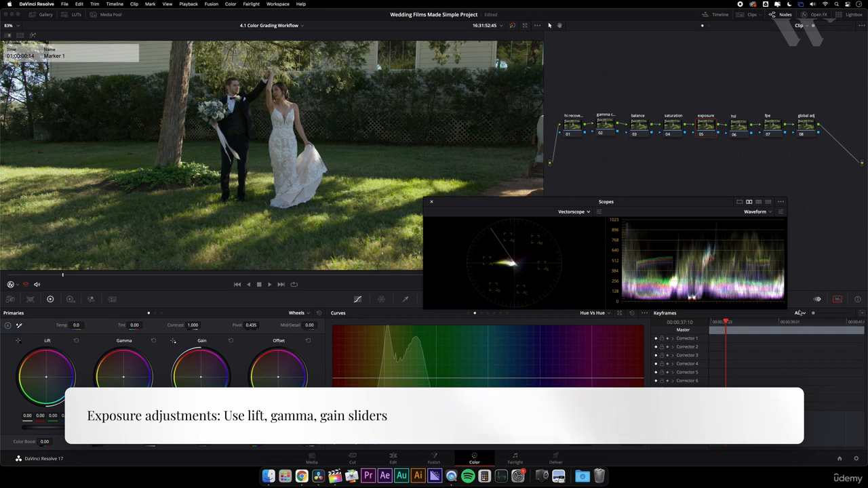
left_click_drag(786, 308, 848, 327)
left_click_drag(659, 198, 542, 206)
left_click_drag(730, 332, 783, 348)
left_click_drag(529, 210, 564, 273)
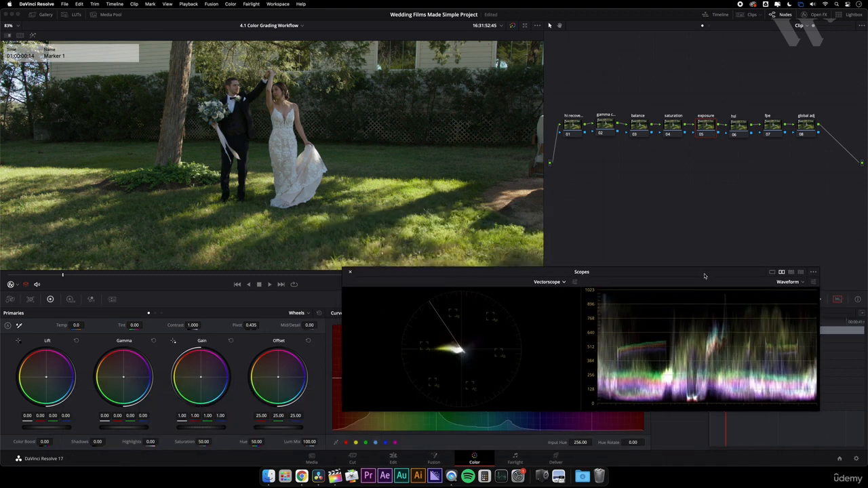
Step: Raise the exposure node's gamma to about 0.03 and gain to about 1.02, keeping the scopes clear of the color wheels
left_click_drag(125, 429, 129, 429)
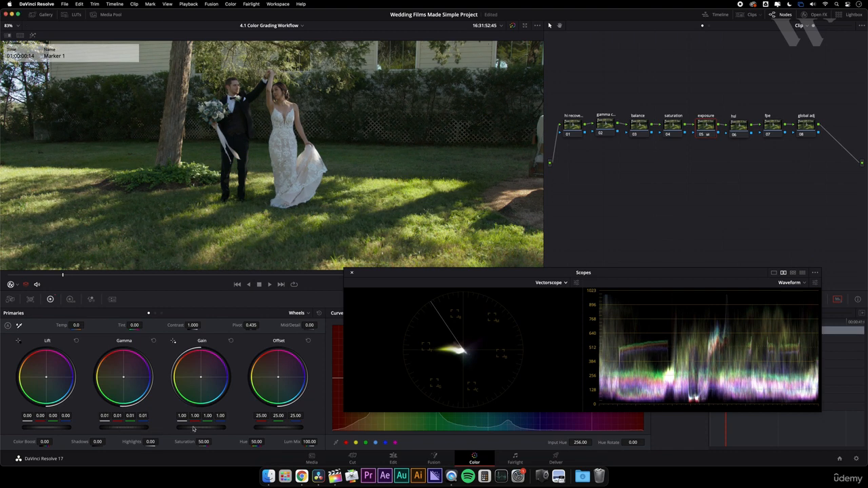
left_click_drag(200, 428, 209, 428)
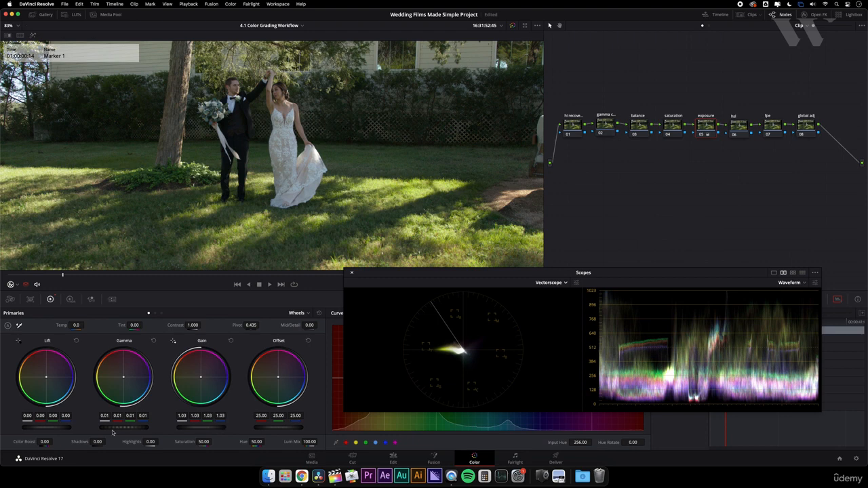
left_click_drag(113, 432, 120, 432)
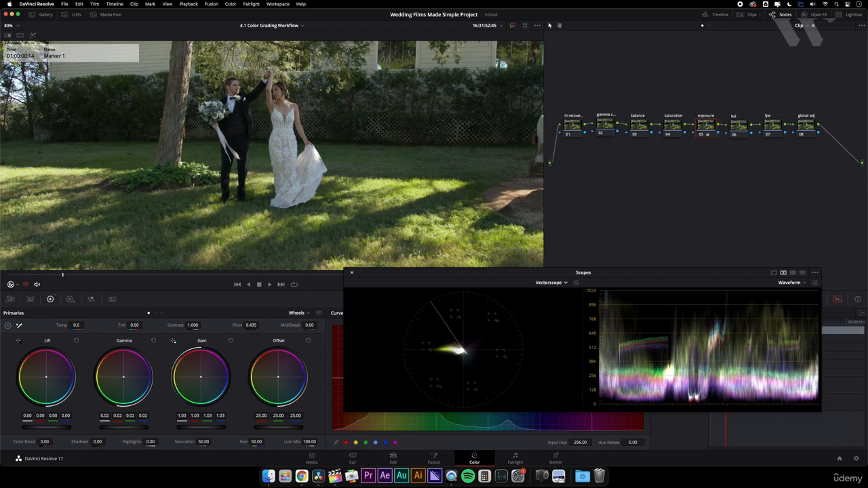
left_click_drag(198, 432, 194, 432)
left_click_drag(442, 276, 466, 285)
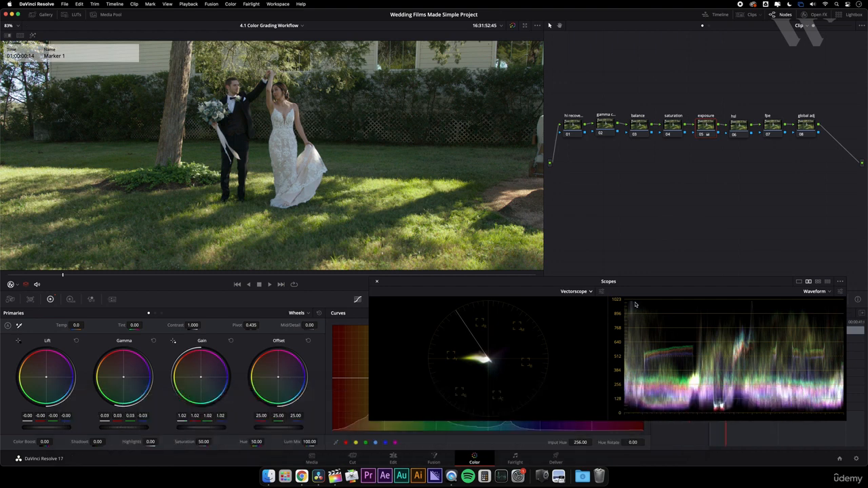
left_click(569, 123)
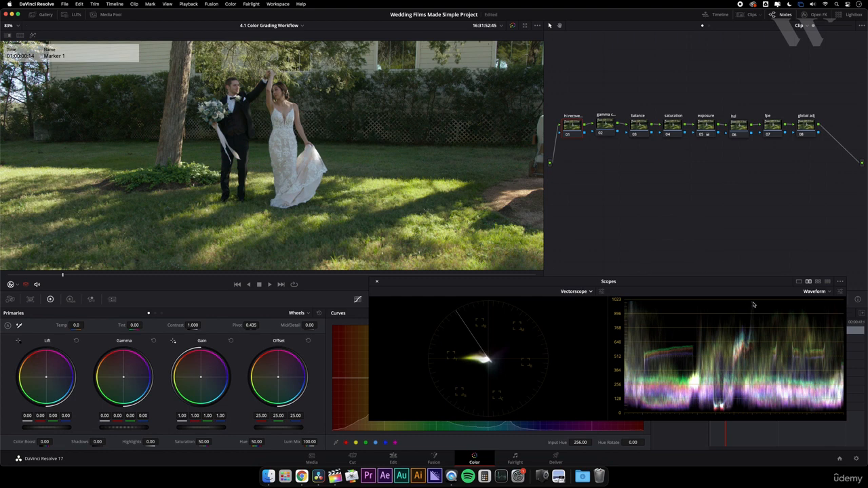
left_click_drag(559, 76, 837, 176)
Step: White-balance the shot on the balance node by sampling the bride's white dress with the white balance picker
left_click(632, 127)
scroll(301, 139, "up", 5)
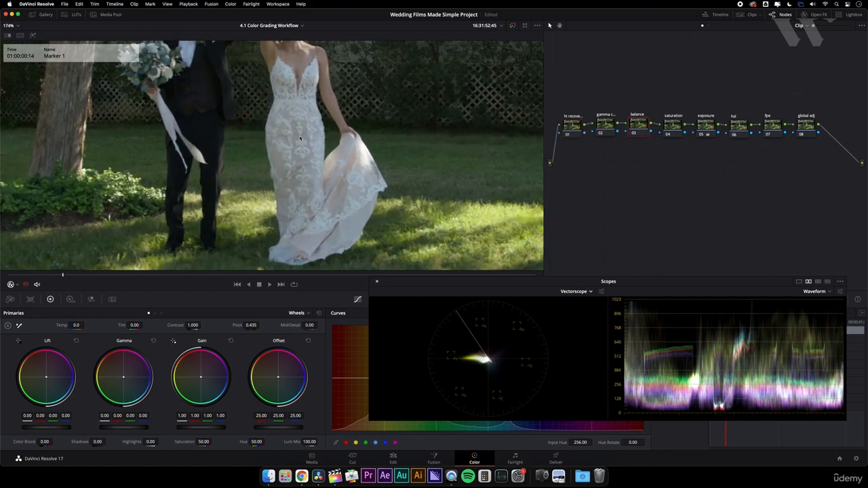
scroll(301, 139, "up", 3)
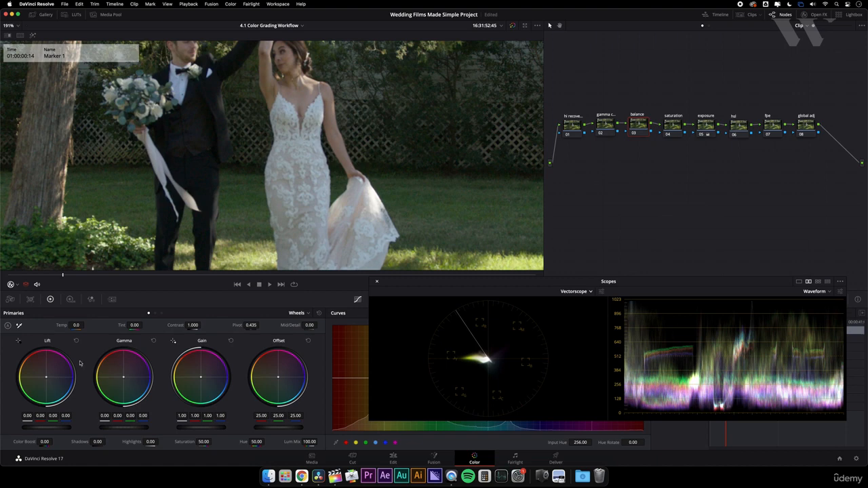
left_click(19, 325)
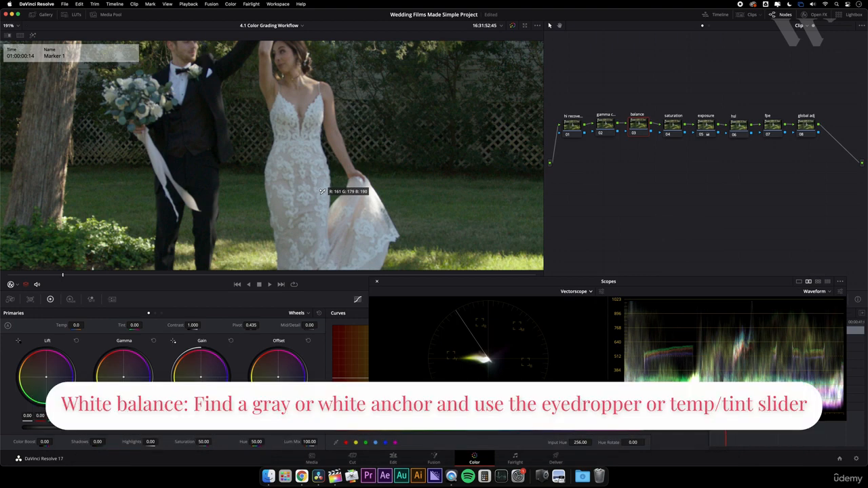
left_click(322, 191)
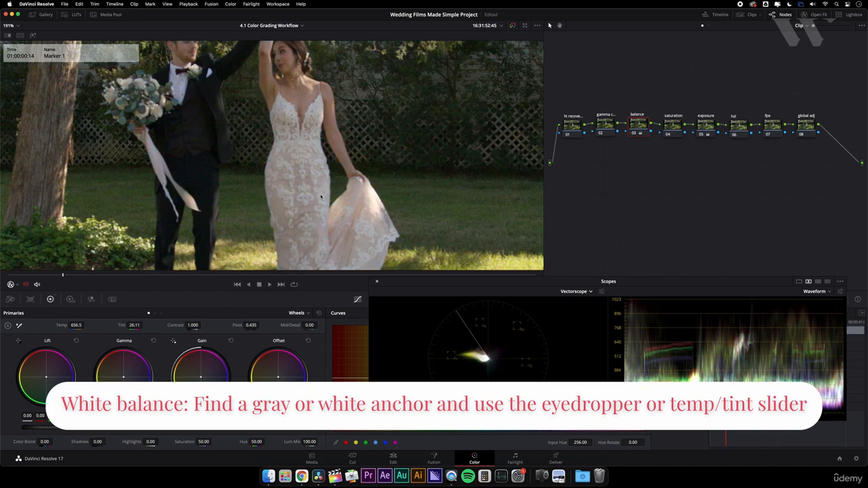
key("shift+z")
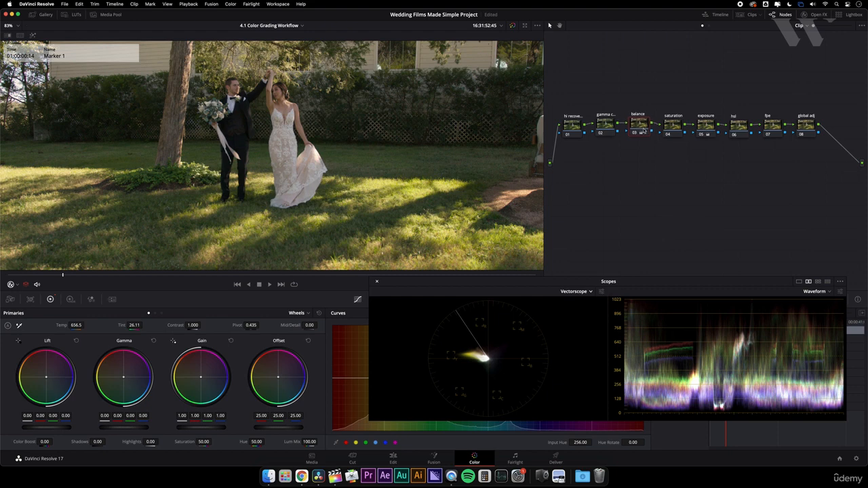
Step: Lower the balance node's color temperature to about 506.5
left_click_drag(639, 283, 641, 279)
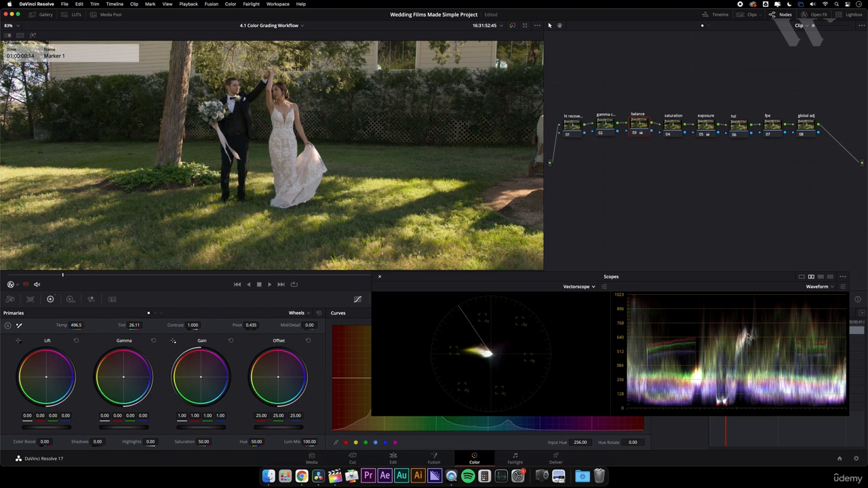
left_click_drag(72, 327, 97, 326)
left_click_drag(632, 123, 618, 123)
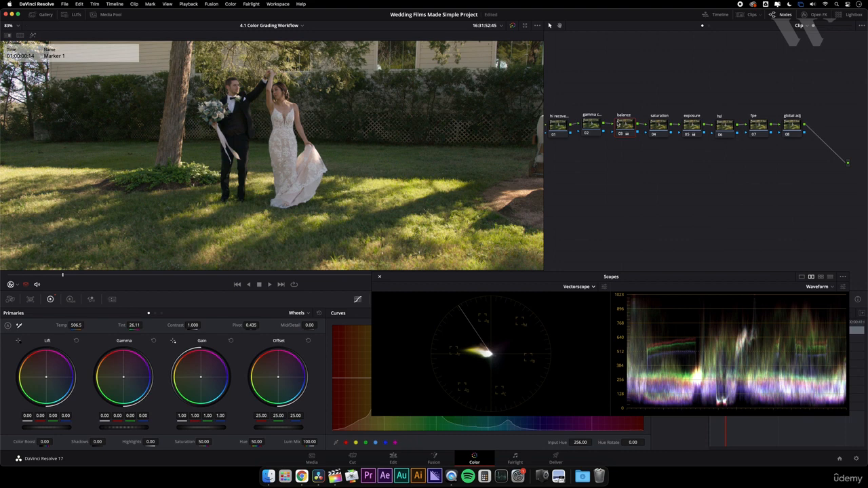
Step: Increase the overall saturation slightly on the saturation node
left_click(656, 126)
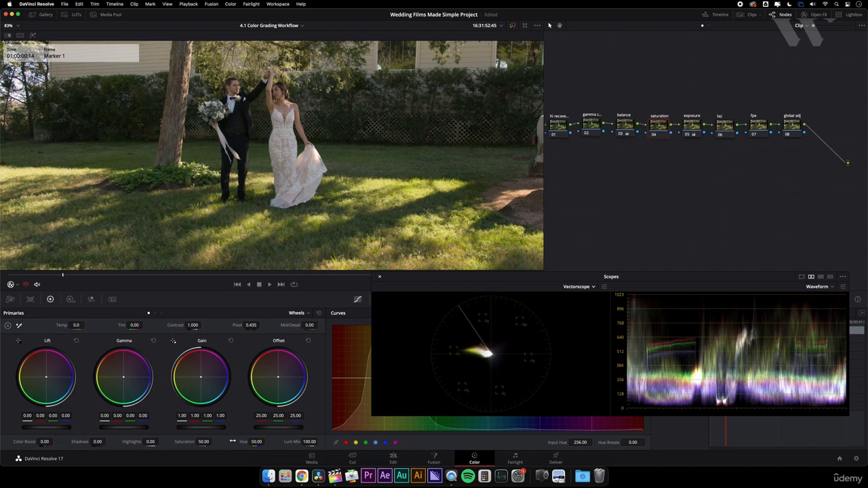
left_click_drag(204, 441, 214, 442)
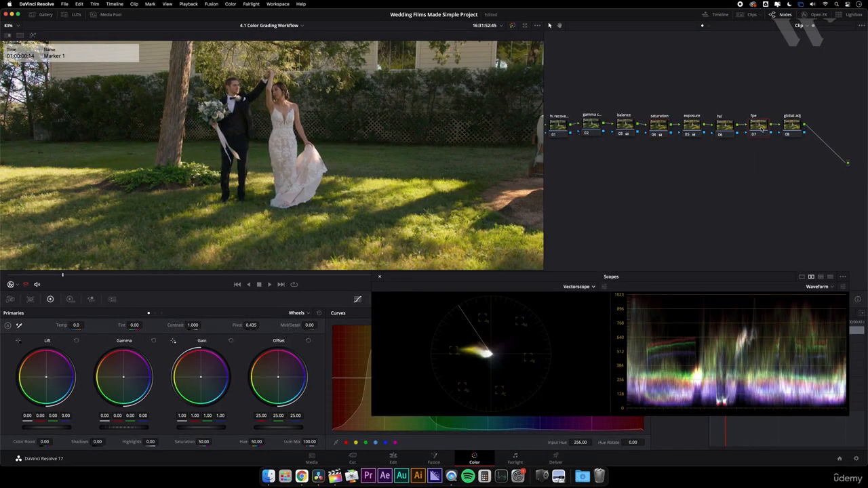
Step: Apply the Rec709 Kodak 2383 D65 LUT from the Film Looks collection to the fpe node
left_click(66, 15)
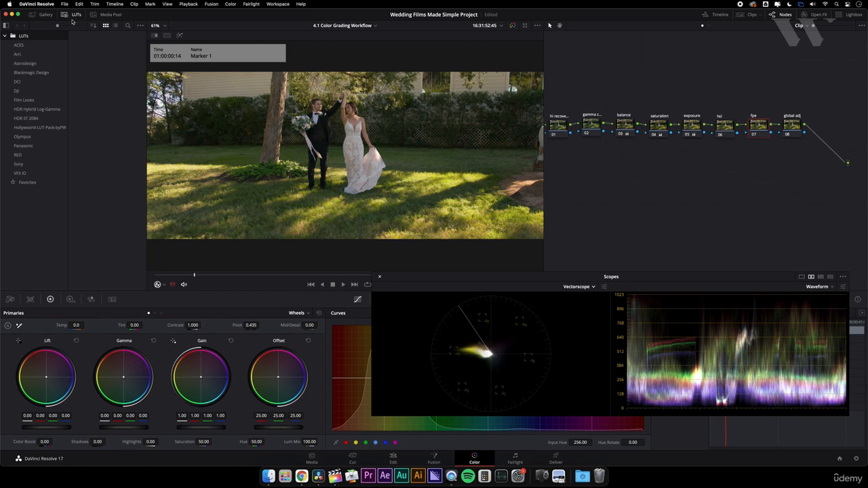
left_click(23, 99)
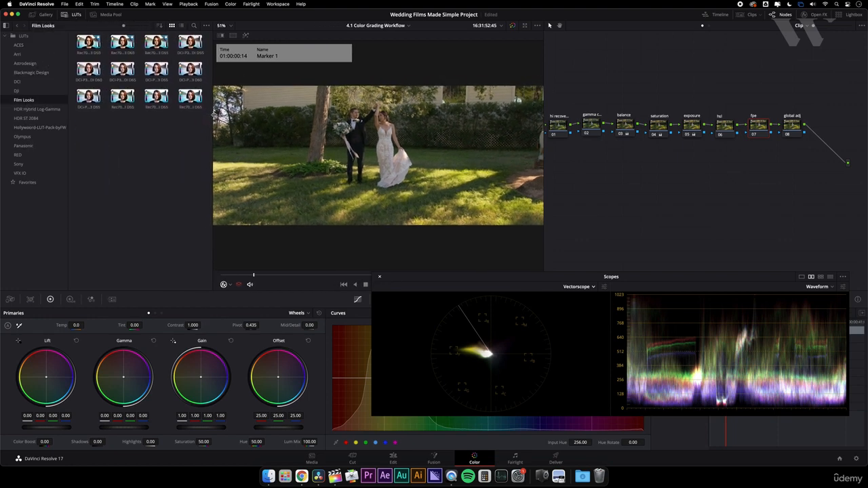
left_click(182, 25)
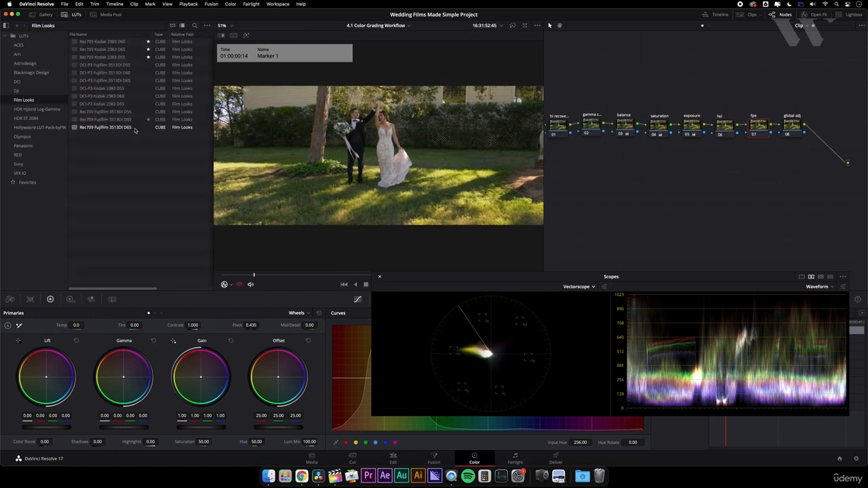
right_click(104, 52)
left_click(155, 57)
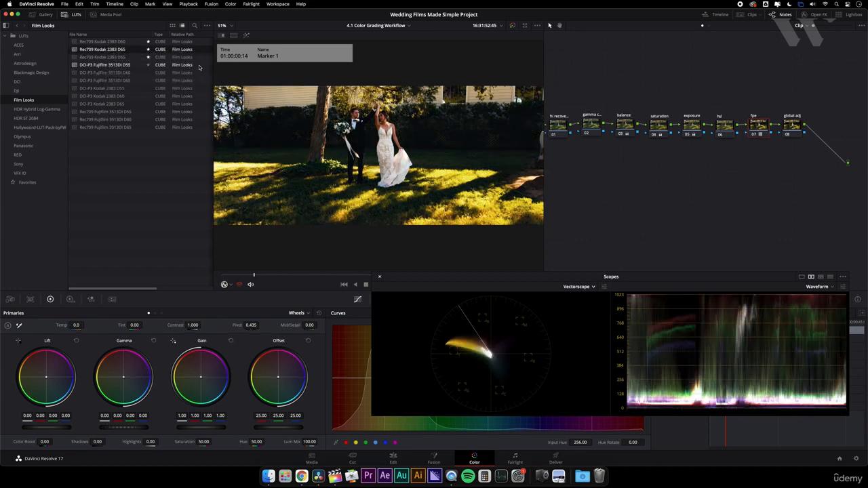
left_click(68, 16)
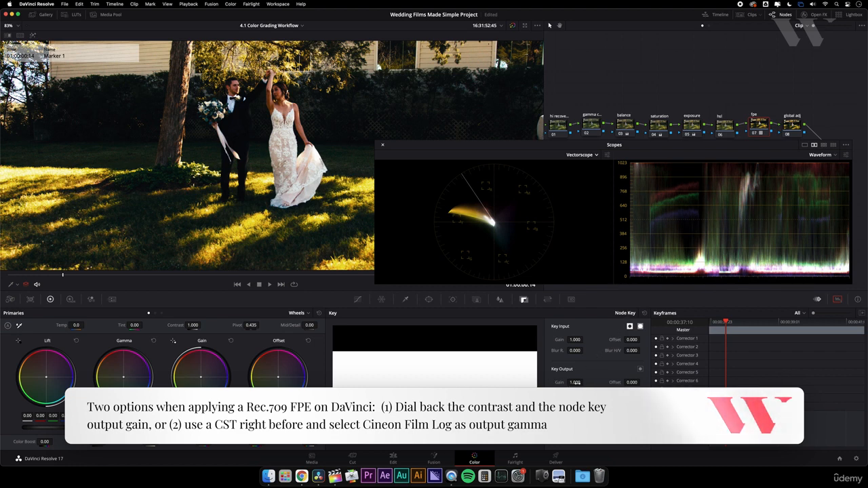
Step: Reduce the fpe node's key output gain to 0.600 and its contrast to 0.684
left_click_drag(575, 382, 541, 383)
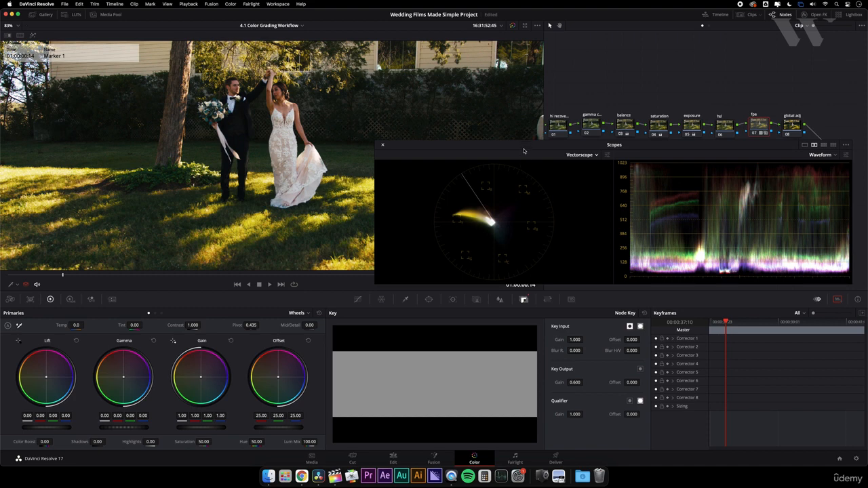
left_click_drag(516, 144, 501, 261)
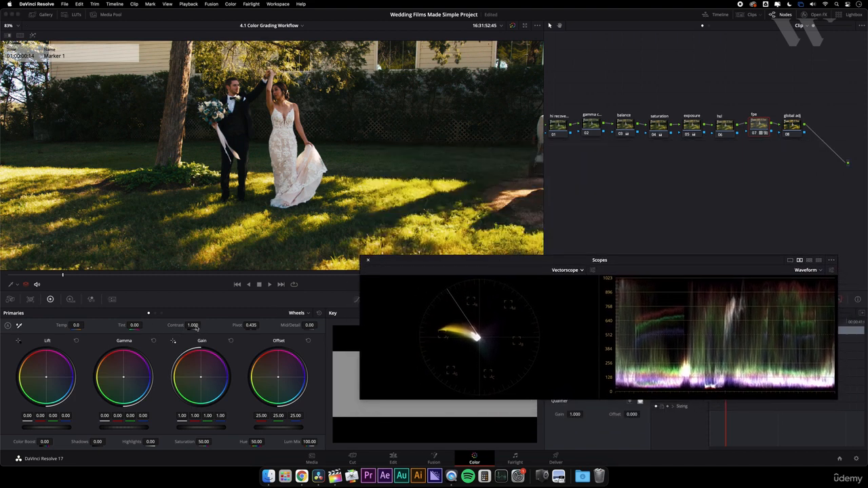
mouse_move(198, 326)
left_mouse_down()
mouse_move(148, 326)
mouse_move(230, 325)
mouse_move(203, 325)
left_mouse_up()
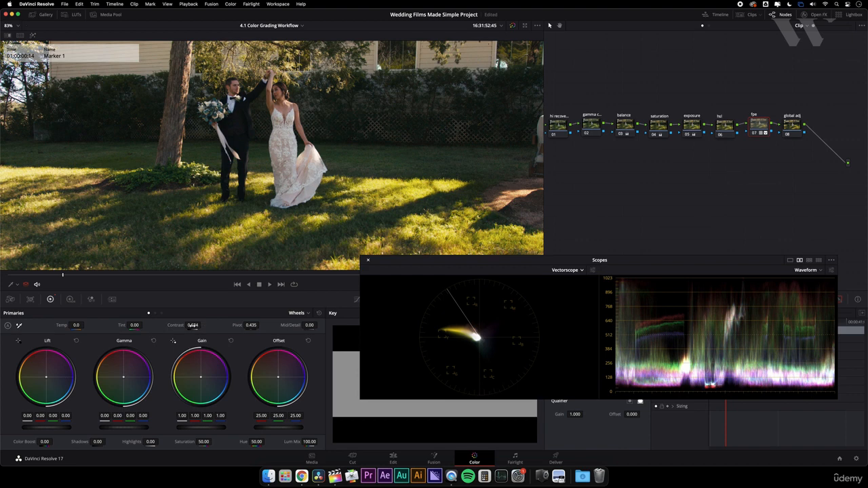
Step: Compare the shot with the fpe node off and on, and inspect the couple's clothing and shadow detail up close
key("super+d")
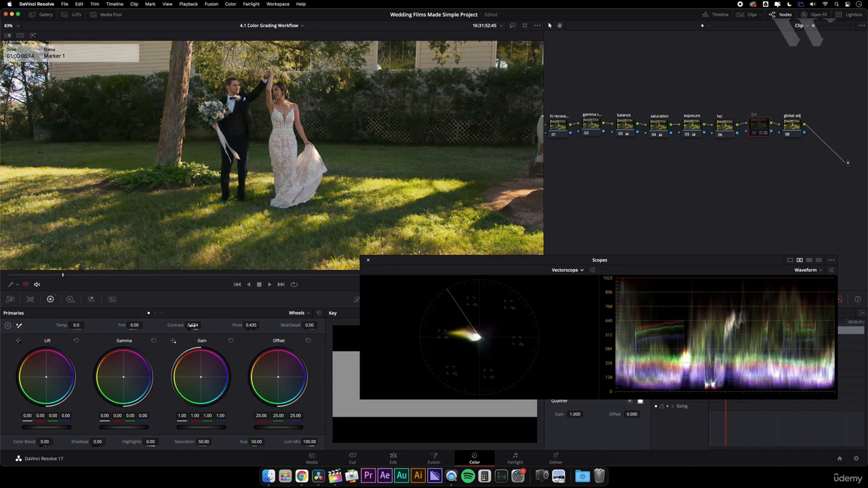
key("super+d")
key("super+d")
key("super+d")
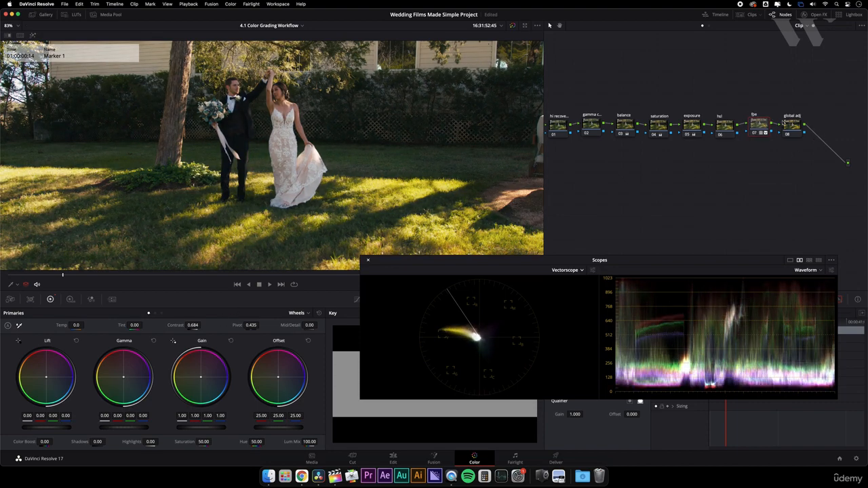
left_click_drag(756, 127, 756, 130)
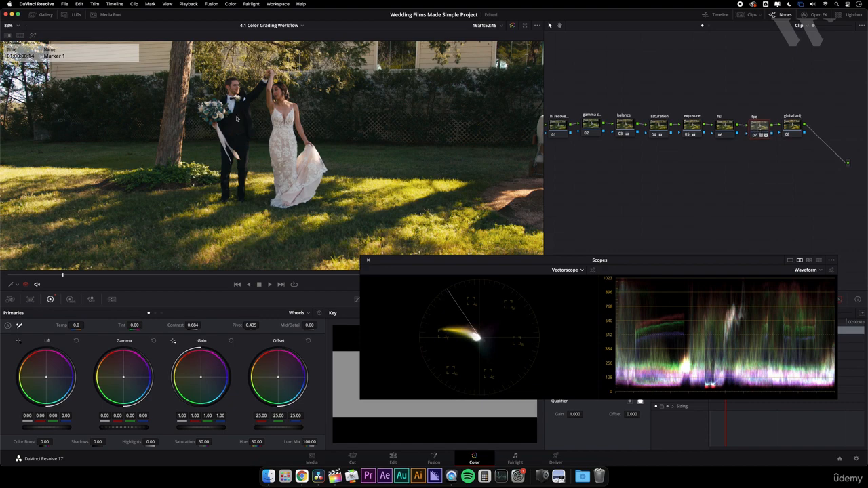
scroll(237, 119, "up", 3)
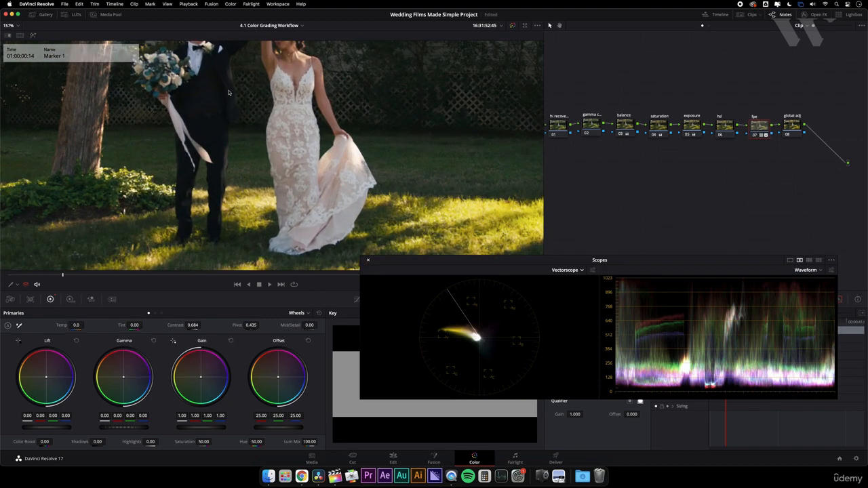
scroll(229, 95, "up", 4)
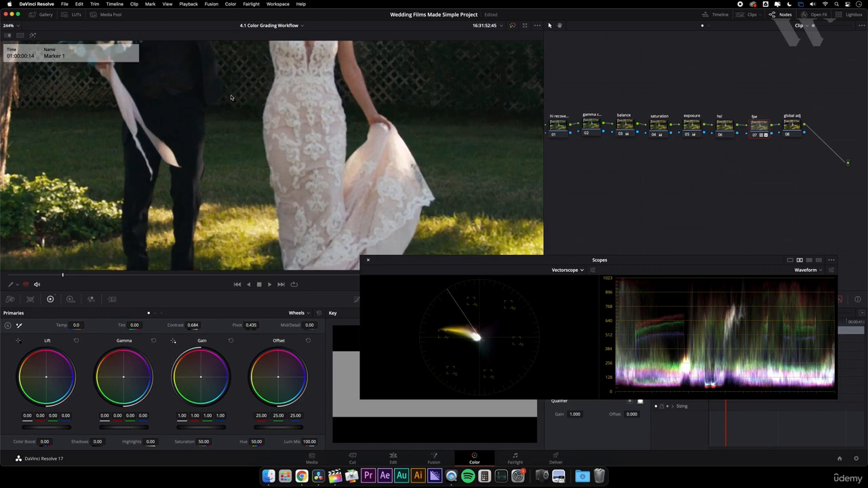
key("shift+z")
Step: Preview which tones the Dark and Shadow zones of the HDR wheels cover on the highlight recovery node
left_click(562, 124)
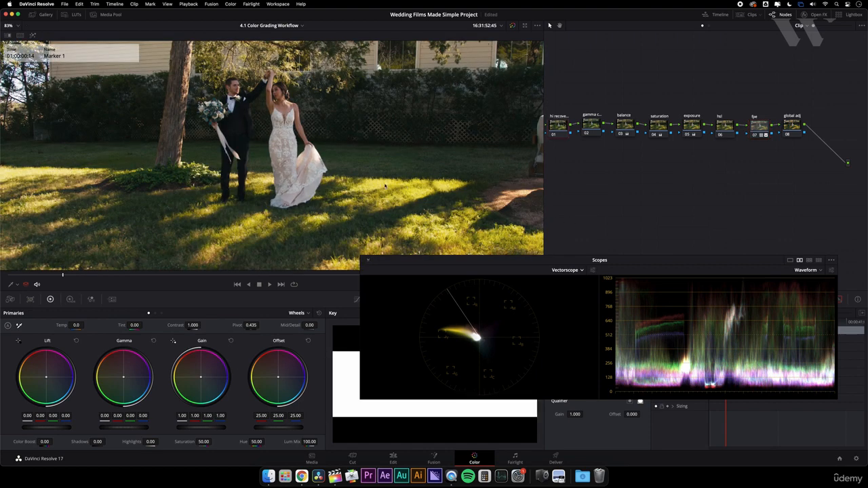
left_click(70, 299)
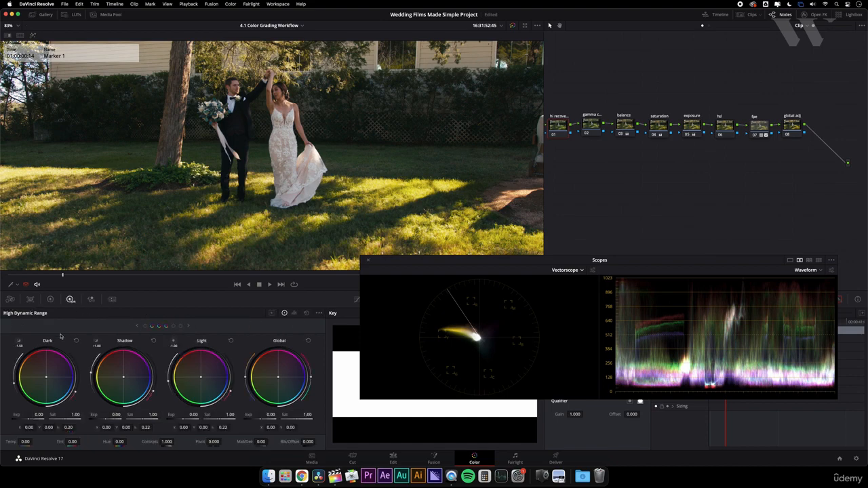
left_click(19, 341)
left_click(18, 342)
left_click(97, 342)
left_click(96, 342)
left_click(19, 342)
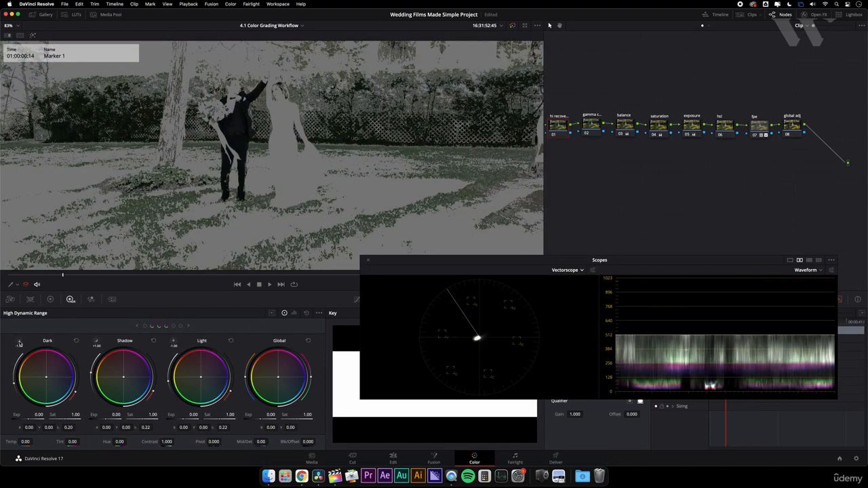
left_click(19, 342)
Step: Preview the Black and Dark zones and set the Dark zone's range limit to -1.15 on the highlight recovery node
left_click(146, 327)
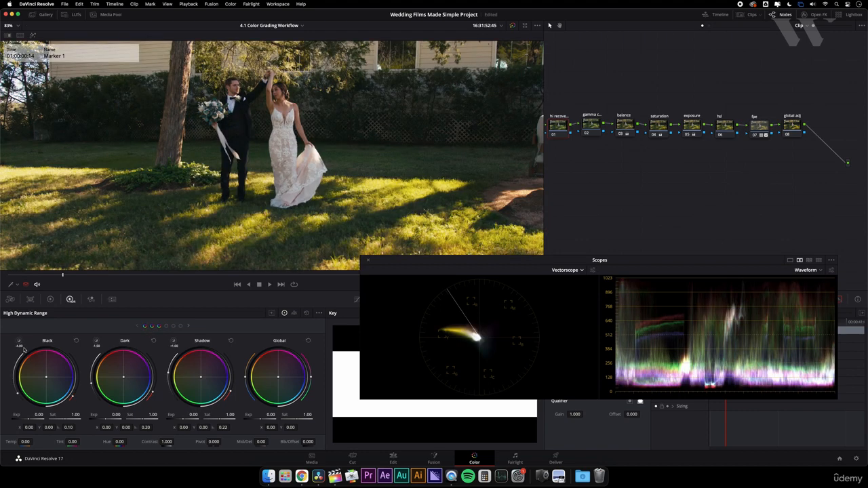
left_click(19, 343)
left_click(19, 343)
left_click(97, 343)
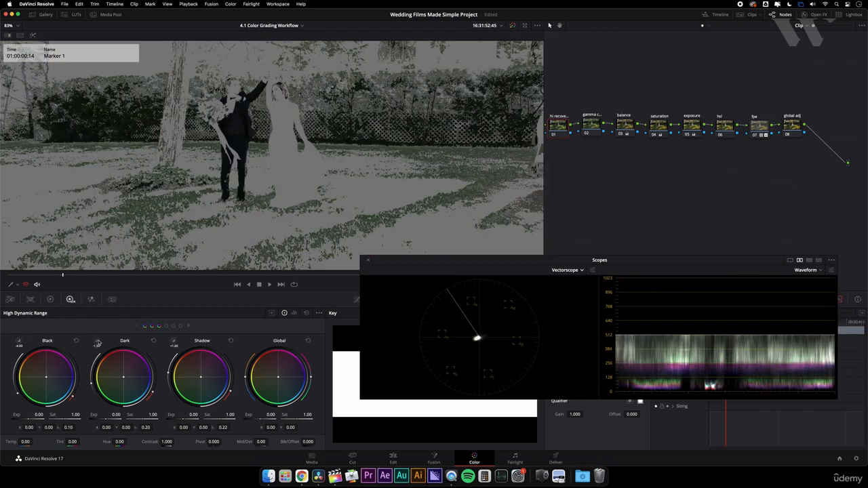
left_click(97, 344)
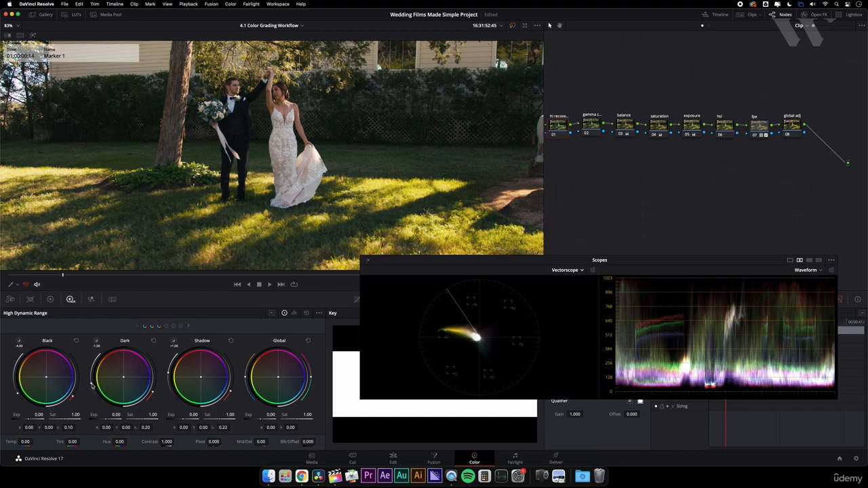
left_click(97, 343)
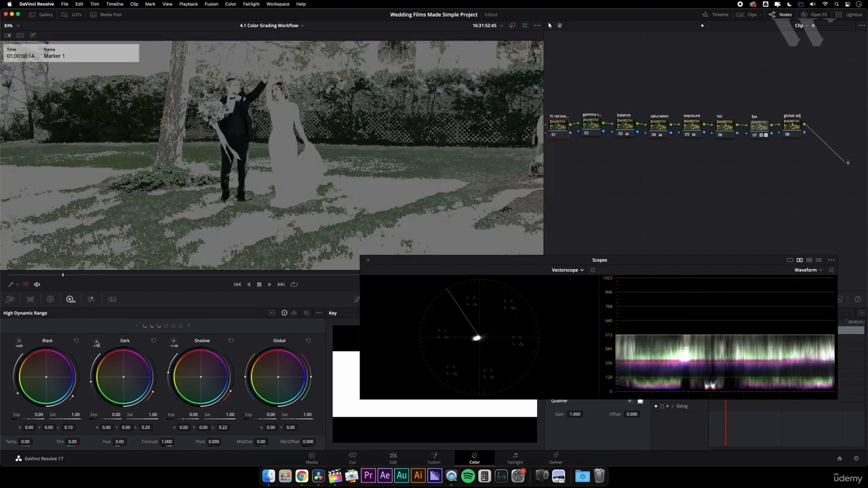
left_click(97, 343)
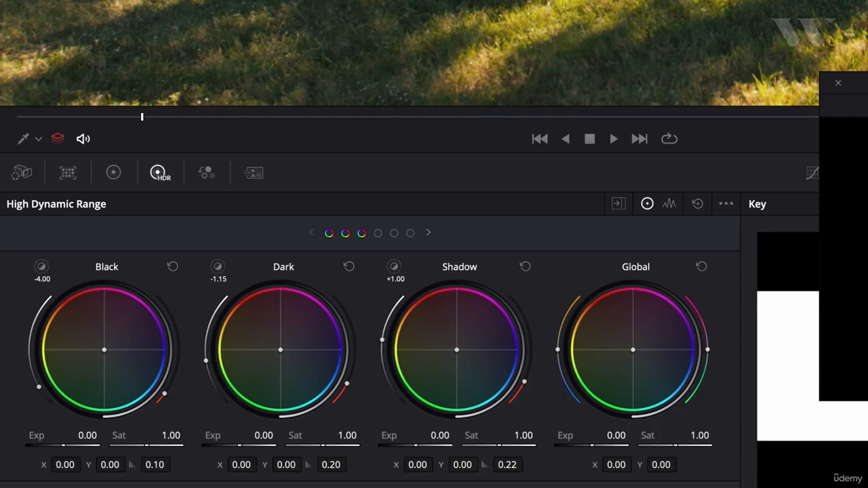
Step: Raise the Dark zone's exposure slightly and check the shadow detail in the groom's suit up close
left_click_drag(111, 416, 114, 415)
left_click_drag(264, 435, 268, 436)
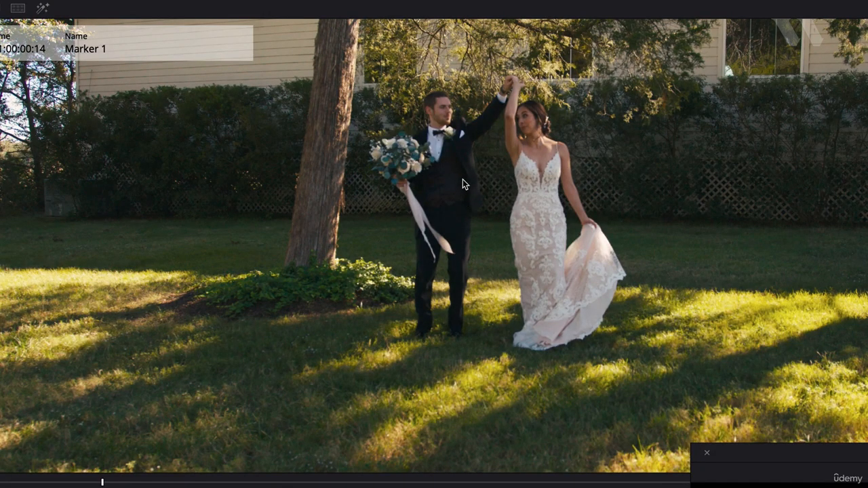
scroll(469, 177, "up", 3)
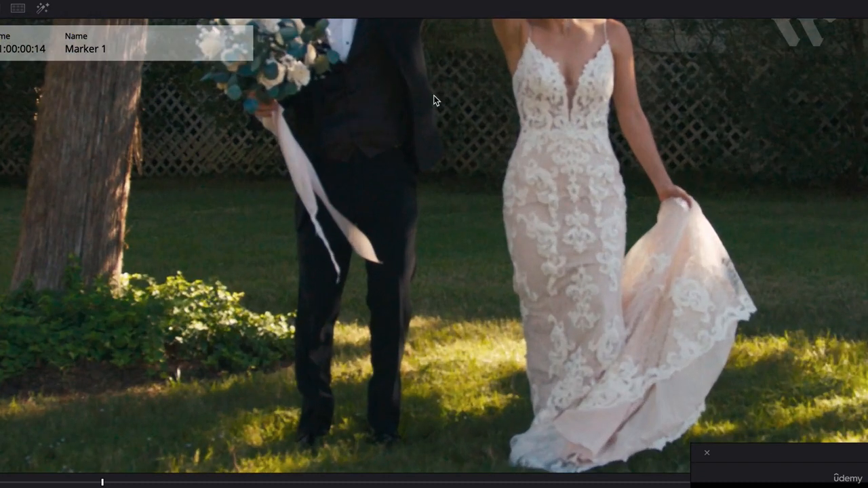
scroll(407, 170, "down", 3)
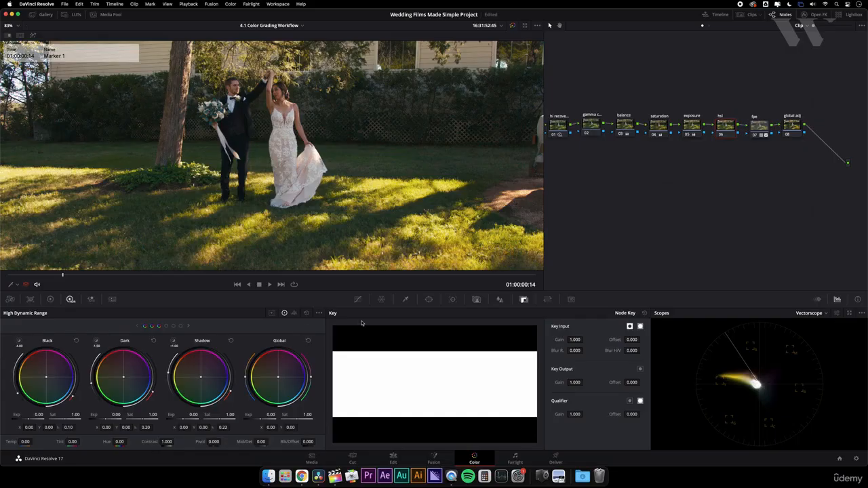
Step: Show the Hue Vs Hue curve for the hsl node and float the vectorscope and waveform clear of it
left_click(357, 300)
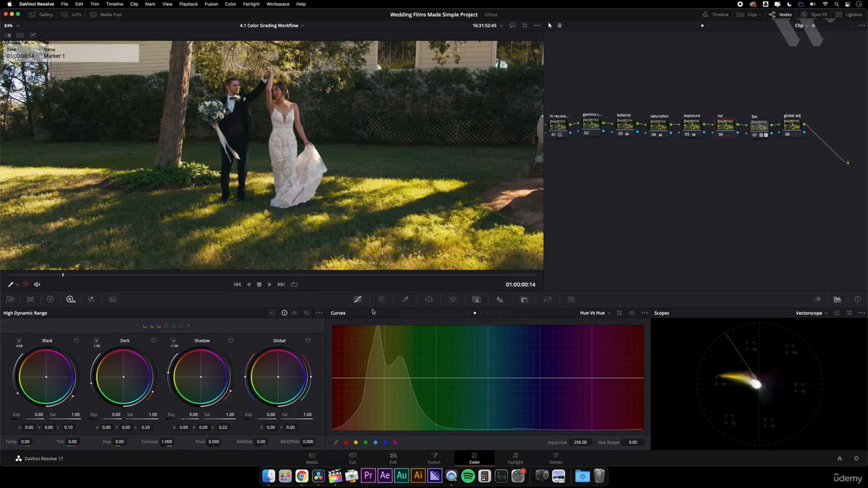
left_click(841, 313)
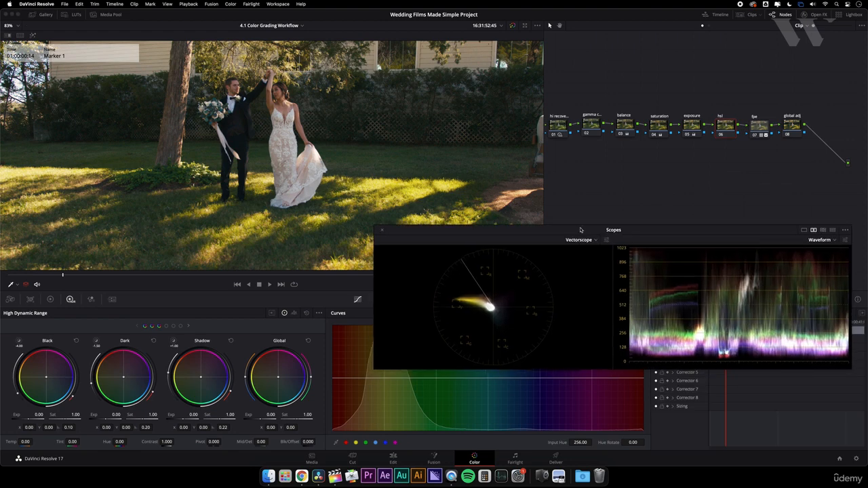
left_click_drag(580, 230, 577, 197)
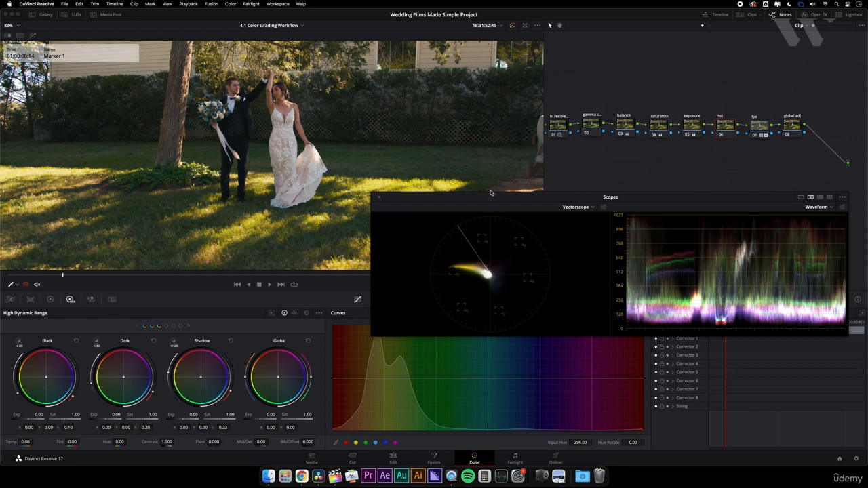
left_click_drag(494, 197, 499, 191)
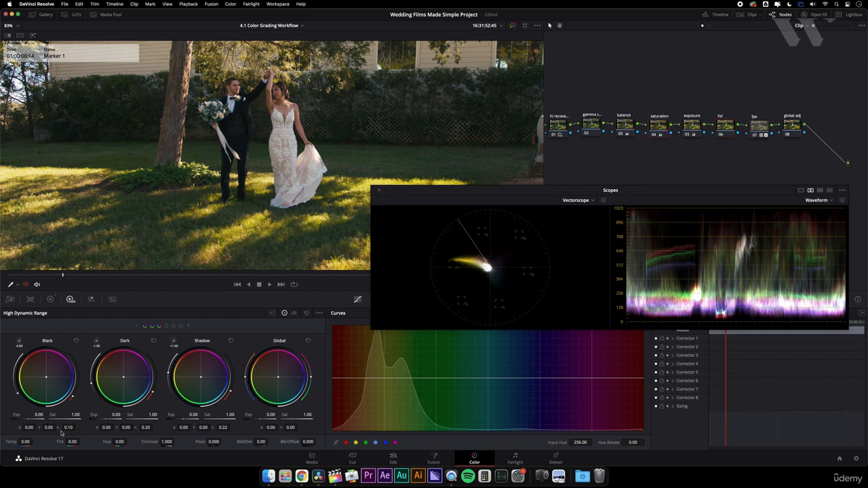
Step: Lower the saturation node's saturation to 52.60 with the primary wheels, and return to the hsl node
left_click(49, 299)
left_click_drag(214, 441, 207, 442)
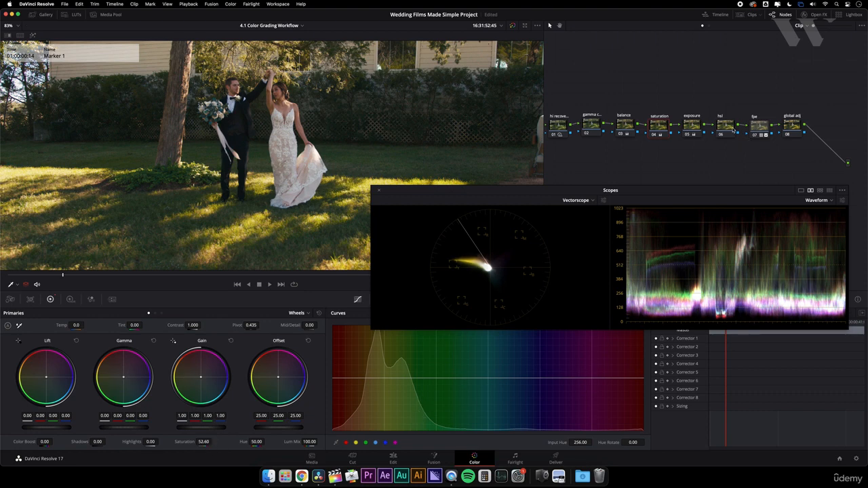
left_click(733, 130)
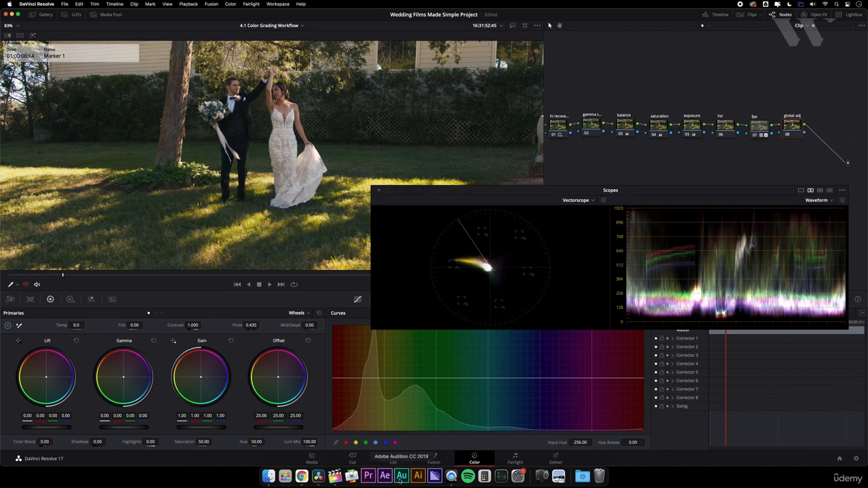
Step: Zoom the clip to 3.310 with Y position -960 and crop it by 1473 left, 1384.1 right, 445.2 top and 1138 bottom
left_click(393, 459)
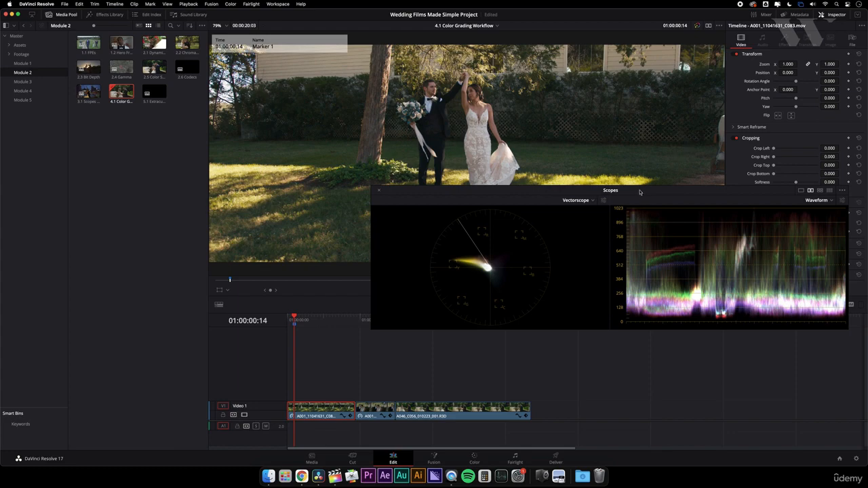
left_click(474, 458)
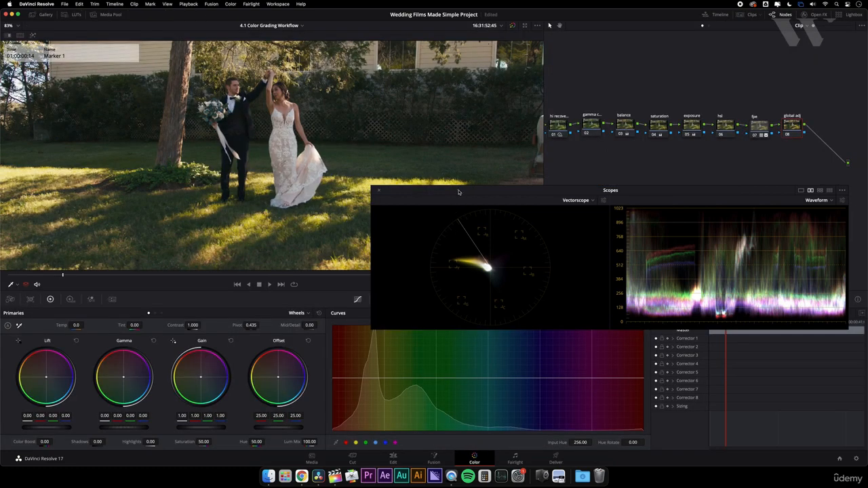
left_click_drag(458, 192, 444, 109)
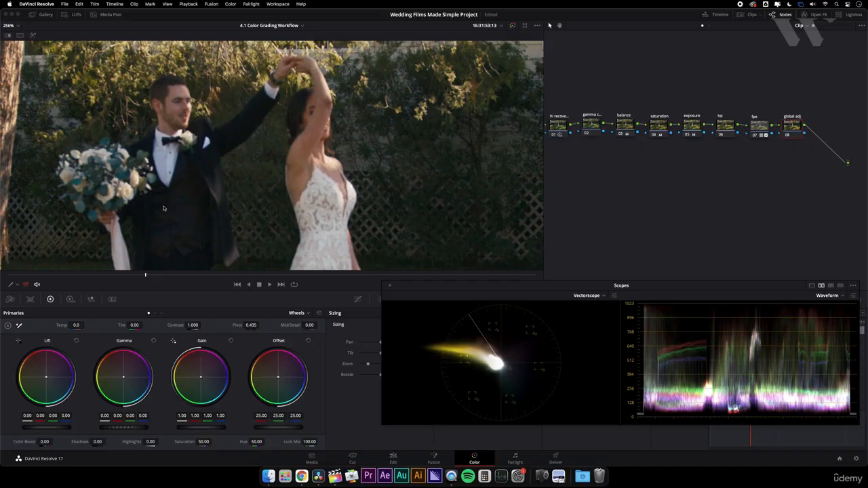
key("shift+4")
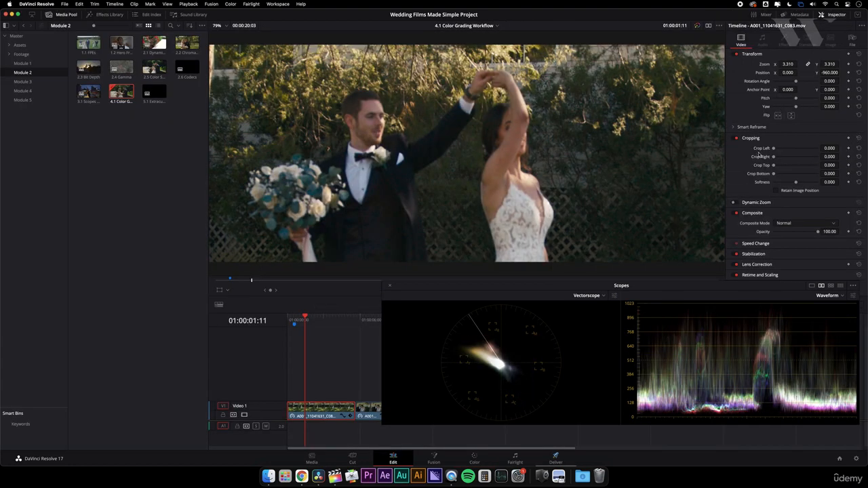
left_click_drag(773, 150, 805, 174)
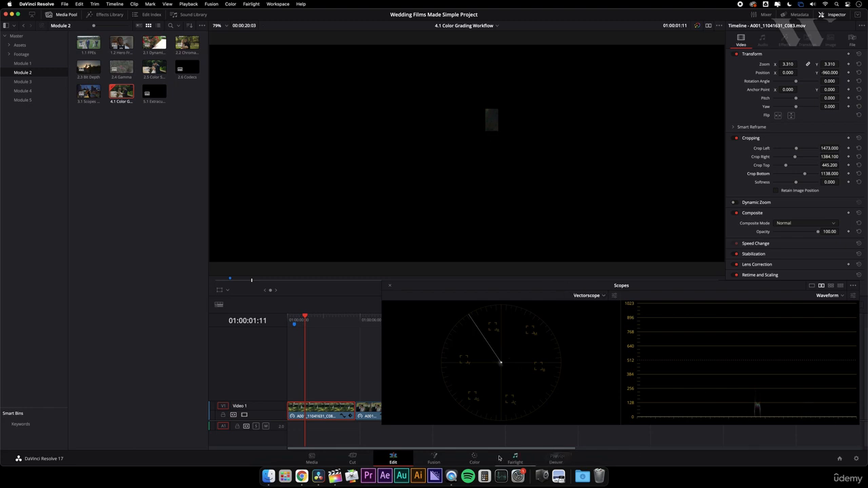
Step: Correct the black point on the global adj node with the Log Shadow wheel, reaching 0.02 red, -0.01 green and -0.00 blue
left_click(474, 457)
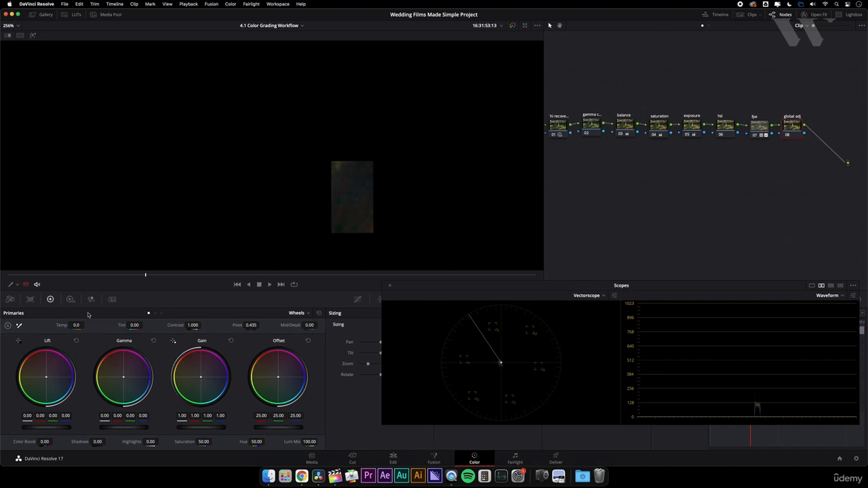
left_click(161, 314)
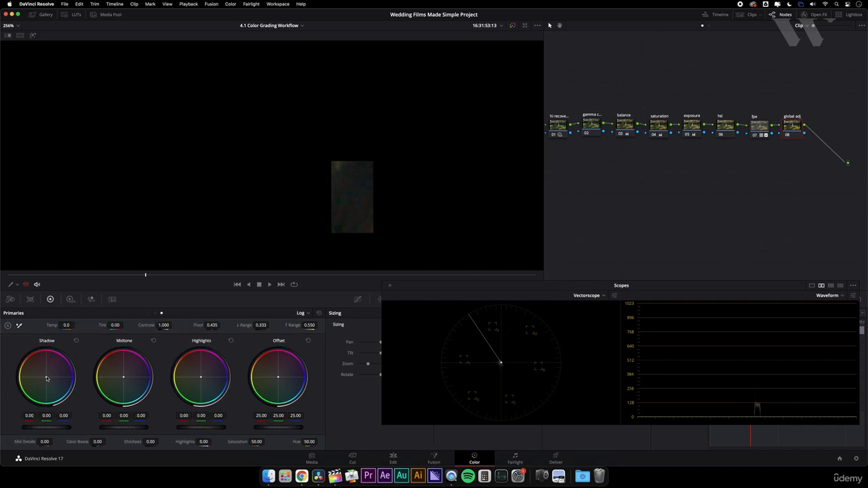
left_click_drag(46, 378, 45, 377)
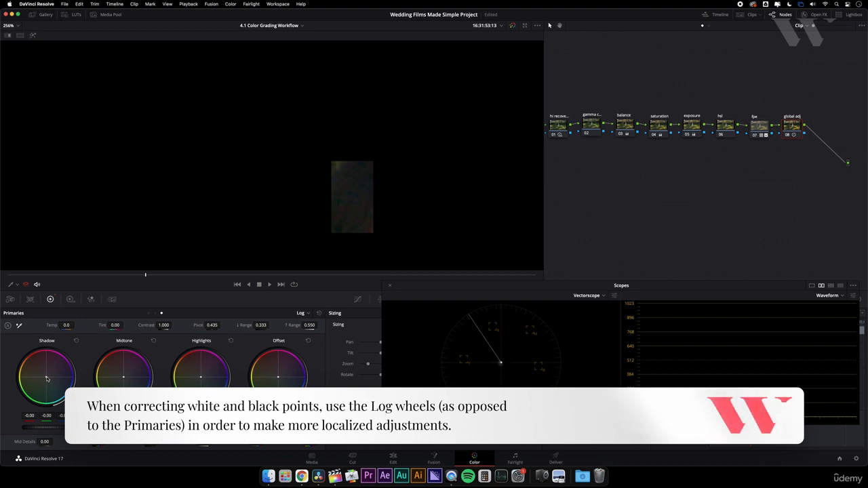
left_click_drag(47, 379, 46, 376)
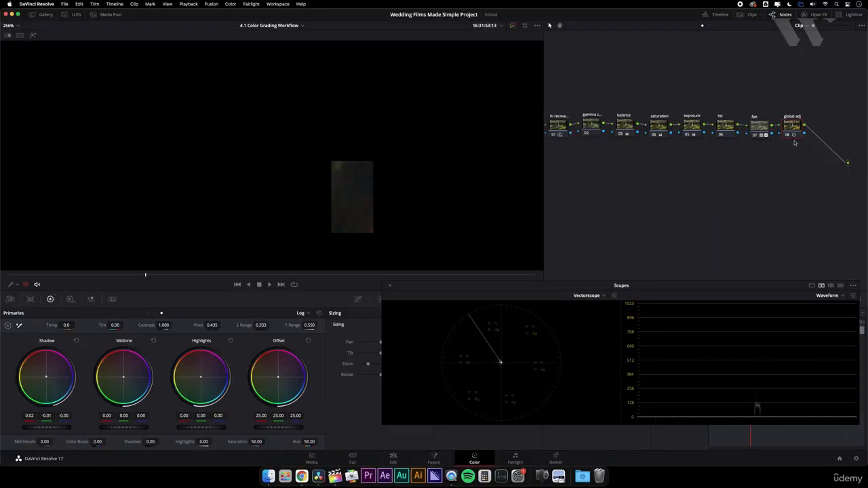
Step: Reset the clip's cropping and isolate the bride's white dress with crops of 1516.9 left, 1319.1 right, 643.1 top and 944 bottom
left_click(394, 458)
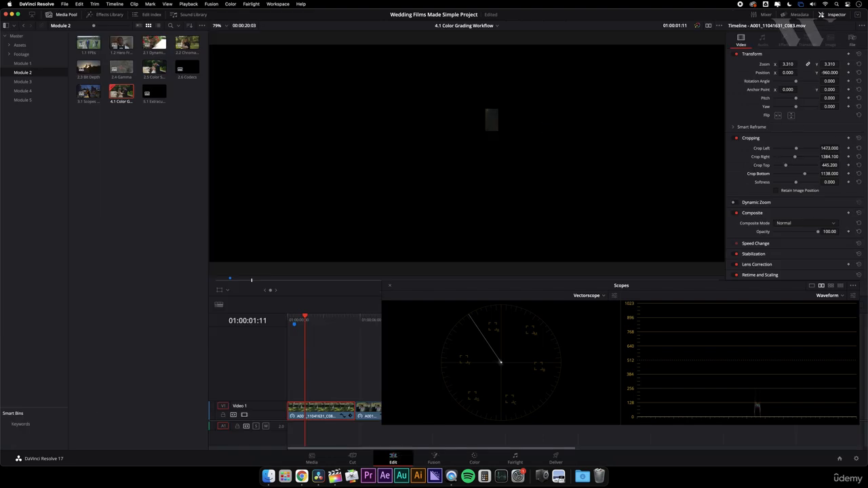
left_click_drag(829, 148, 822, 148)
left_click(859, 138)
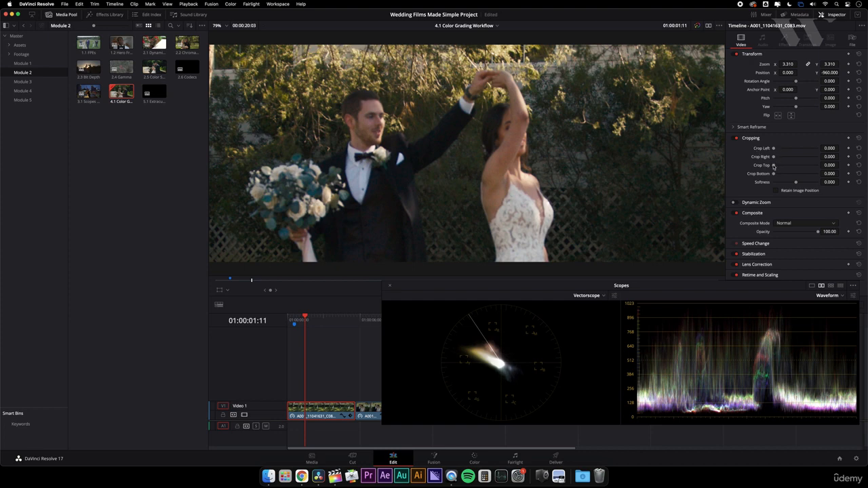
left_click_drag(774, 165, 799, 174)
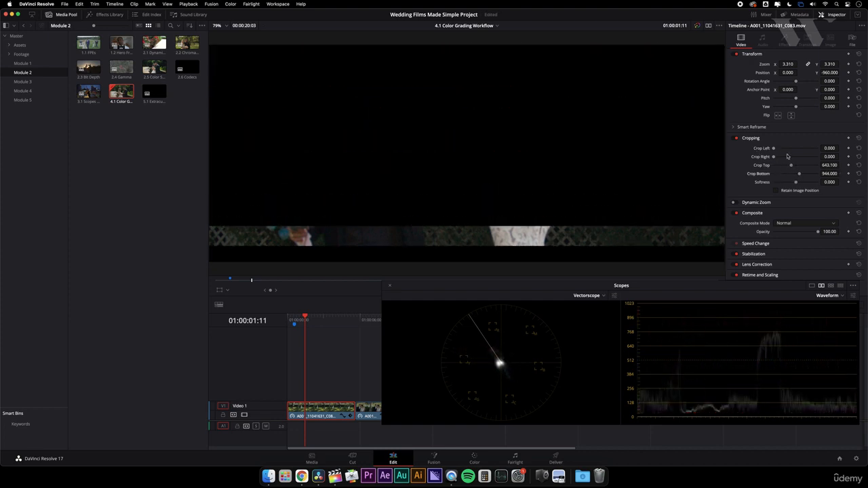
left_click_drag(774, 148, 794, 157)
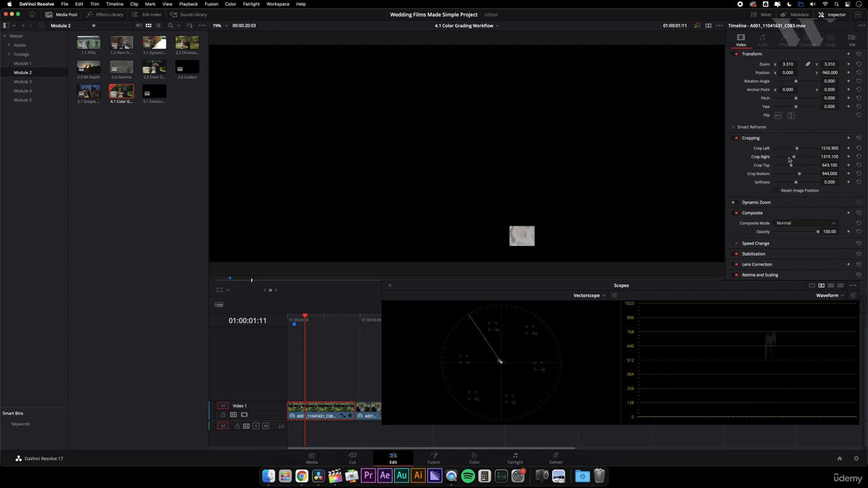
Step: Correct the white point on the global adj node with the Log Highlights wheel, reaching -0.04 red, 0.01 green and 0.04 blue
left_click(476, 459)
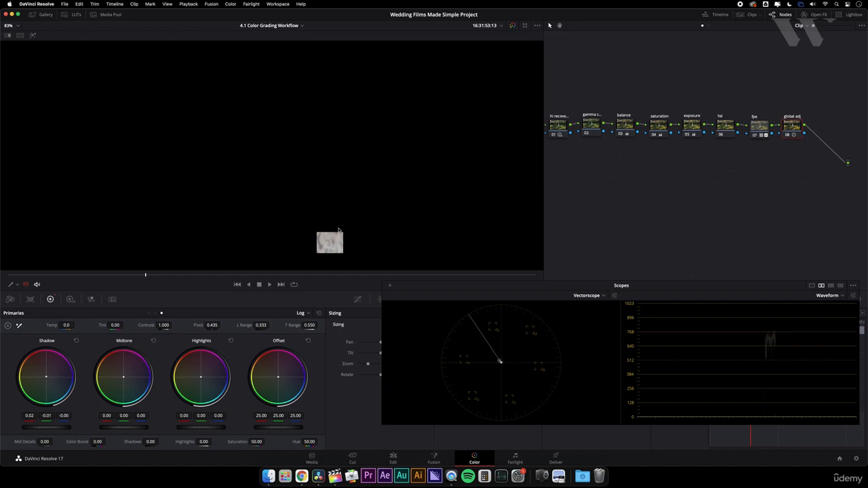
scroll(340, 230, "up", 5)
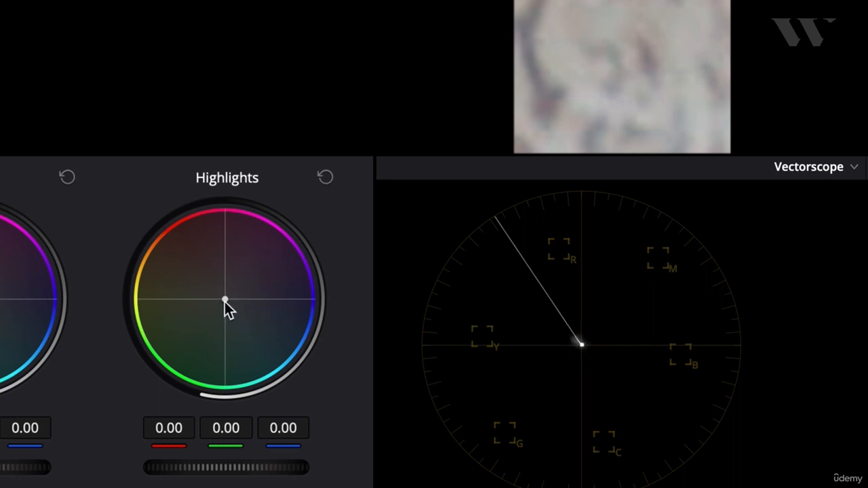
left_click_drag(224, 299, 228, 302)
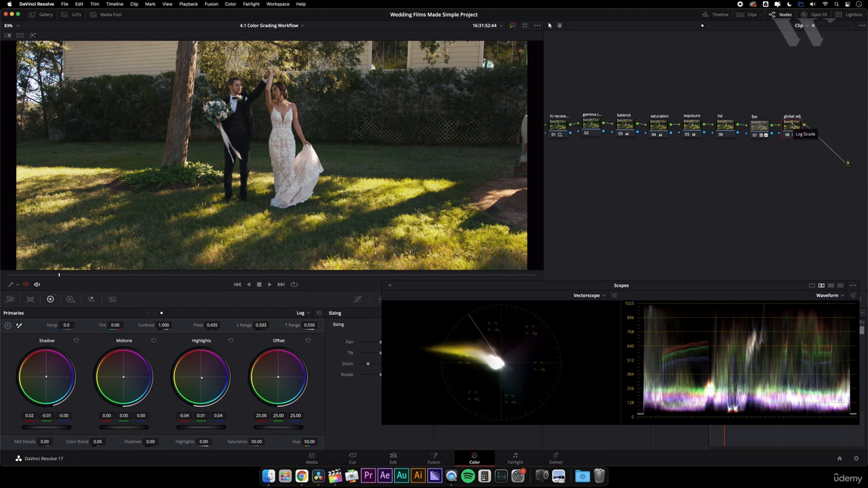
Step: Float the scopes clear of the curves and lift the global adj node's custom curve slightly just above its midpoint
left_click(359, 299)
left_click_drag(451, 285, 447, 131)
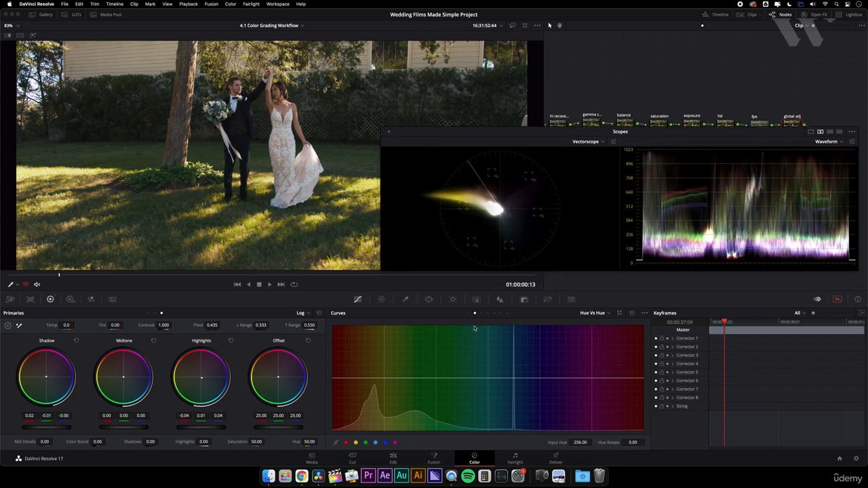
left_click(469, 313)
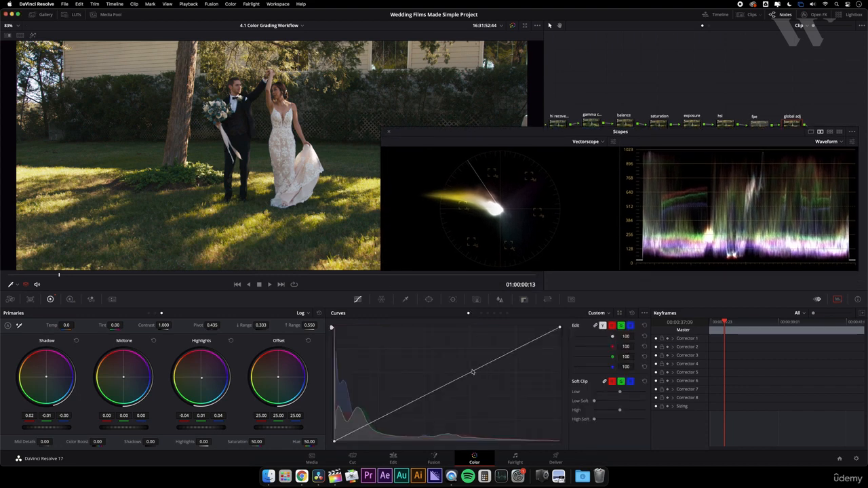
left_click_drag(471, 373, 465, 369)
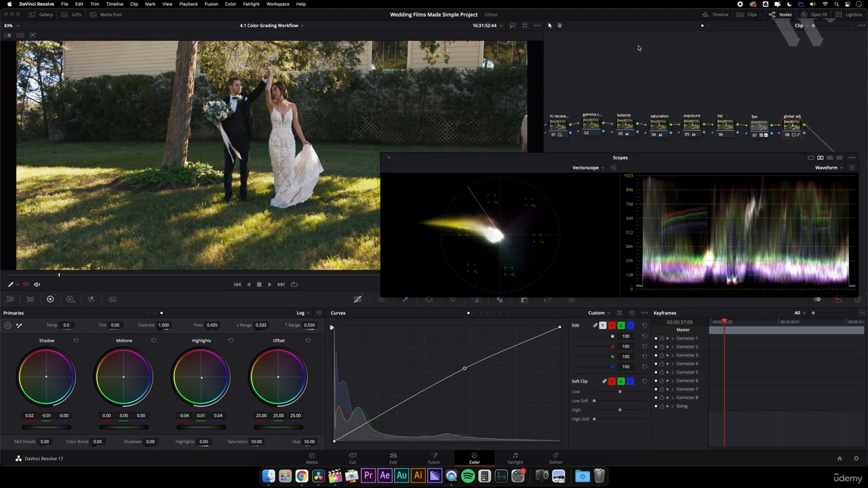
Step: Compare the clip with its grade bypassed, and move the whole node row up clear of the floating scopes
left_click(511, 26)
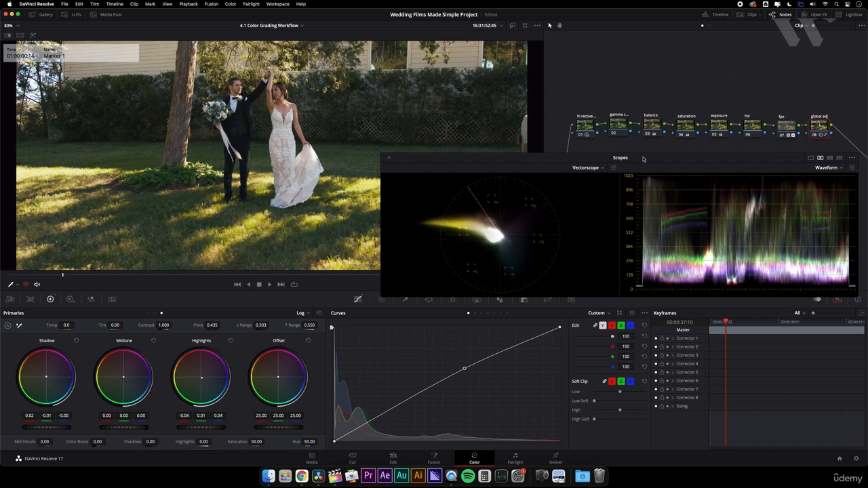
left_click_drag(643, 158, 647, 147)
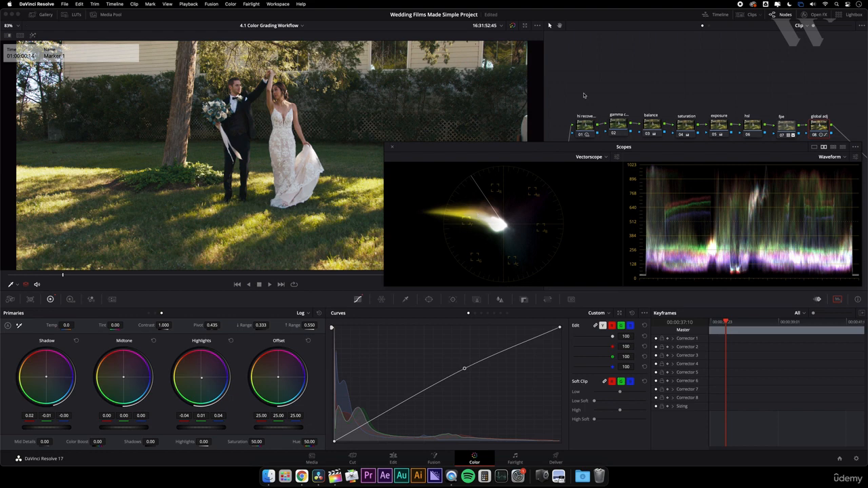
left_click_drag(567, 93, 822, 145)
left_click_drag(720, 126, 715, 101)
left_click(727, 133)
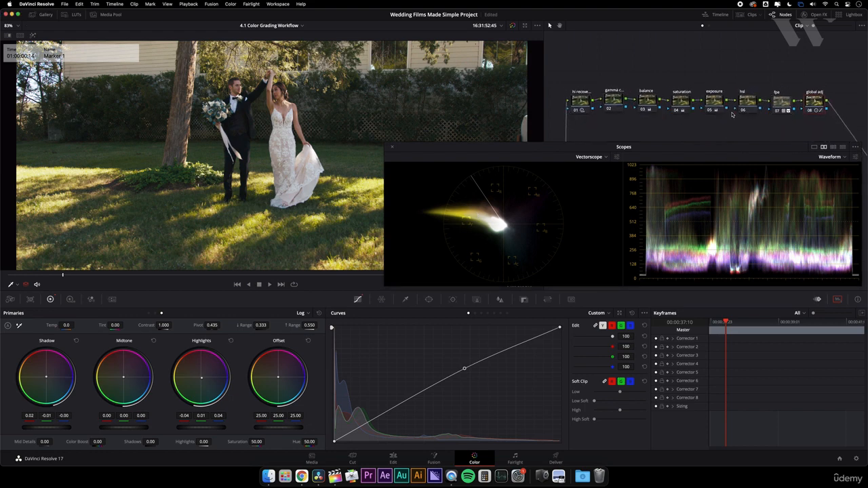
Step: Grab a still of the graded frame, show it in the gallery and open the still's options
right_click(411, 88)
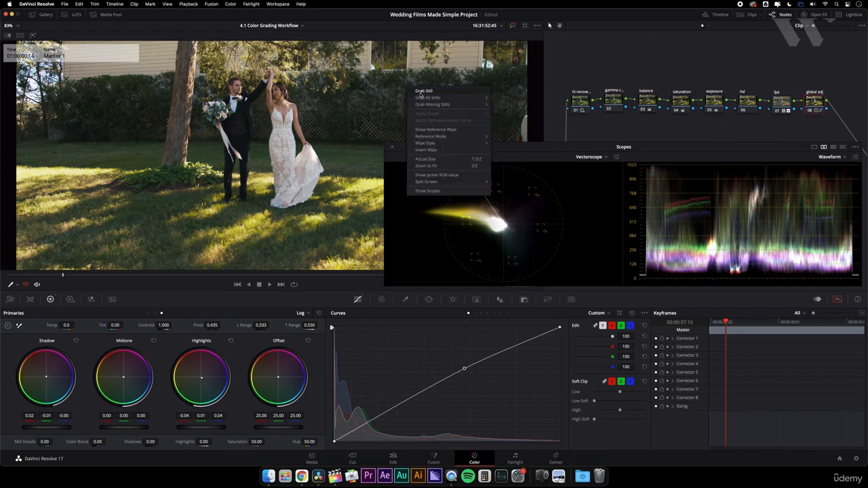
left_click(421, 91)
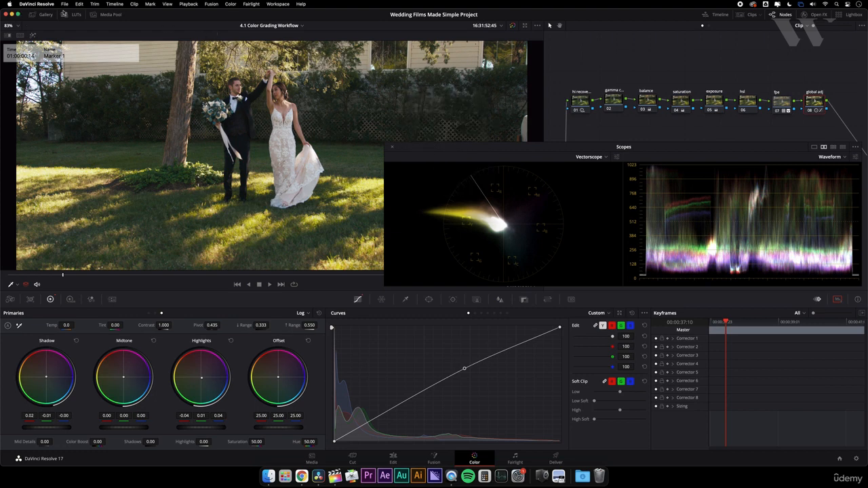
left_click(45, 14)
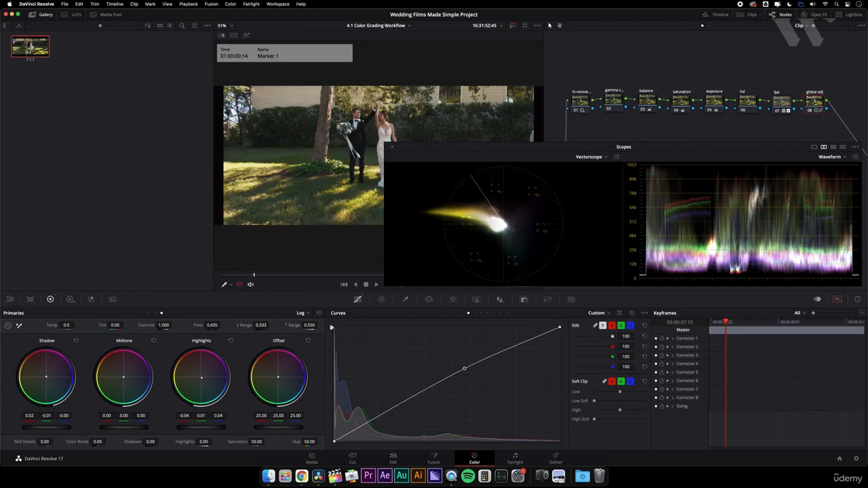
right_click(25, 46)
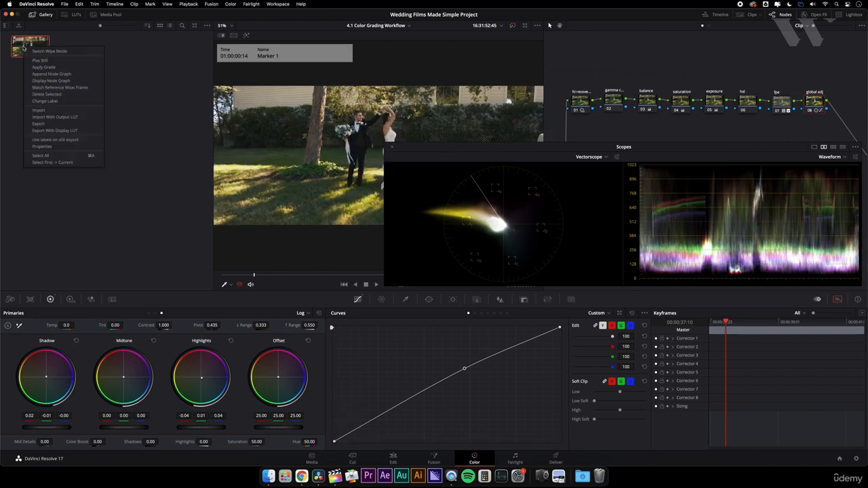